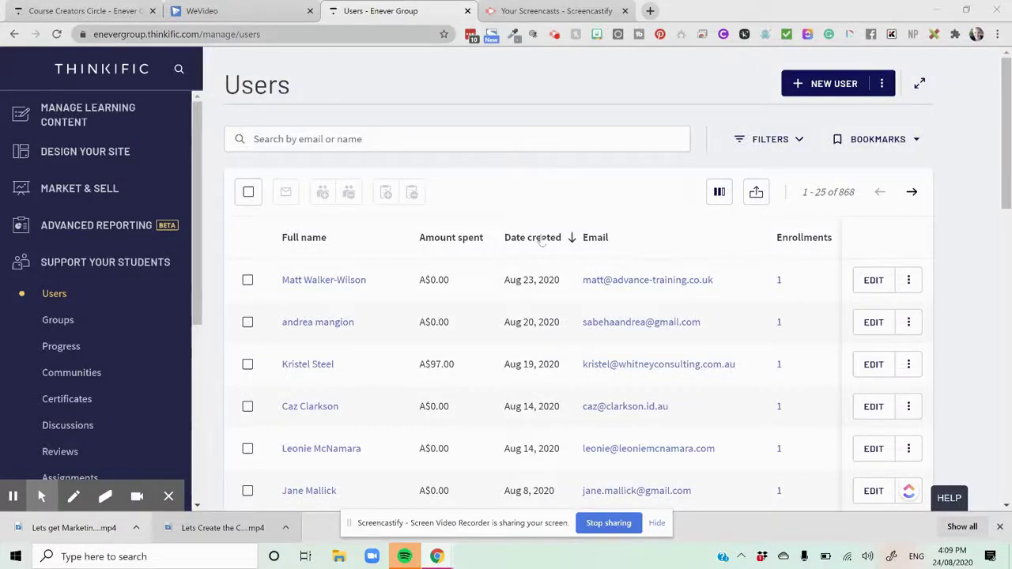
- Open the Affiliates report under Market & Sell, showing $1,321.12 in commissions and 6 partners
scroll(685, 393, "down", 2)
scroll(106, 338, "down", 4)
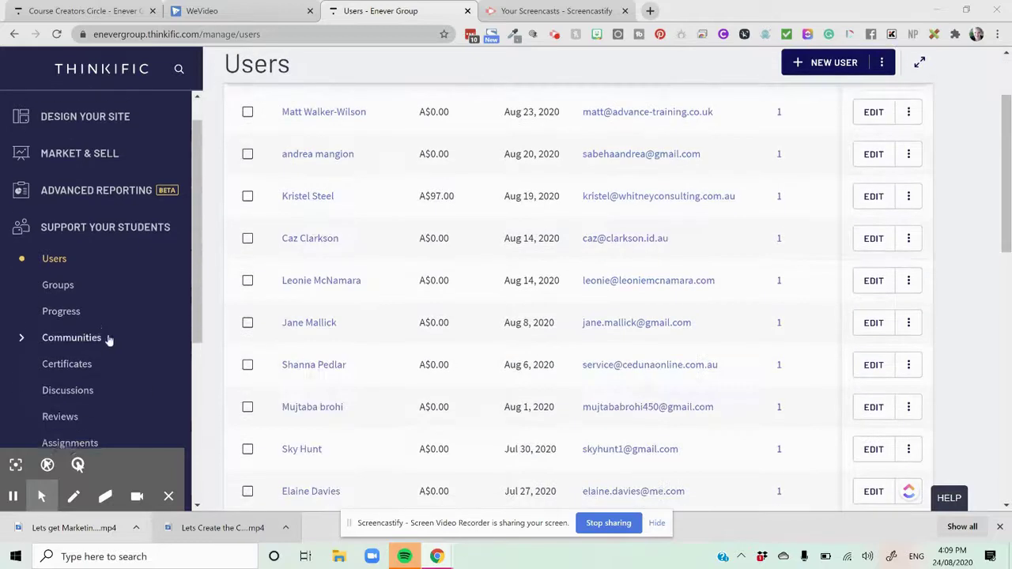
scroll(105, 346, "up", 5)
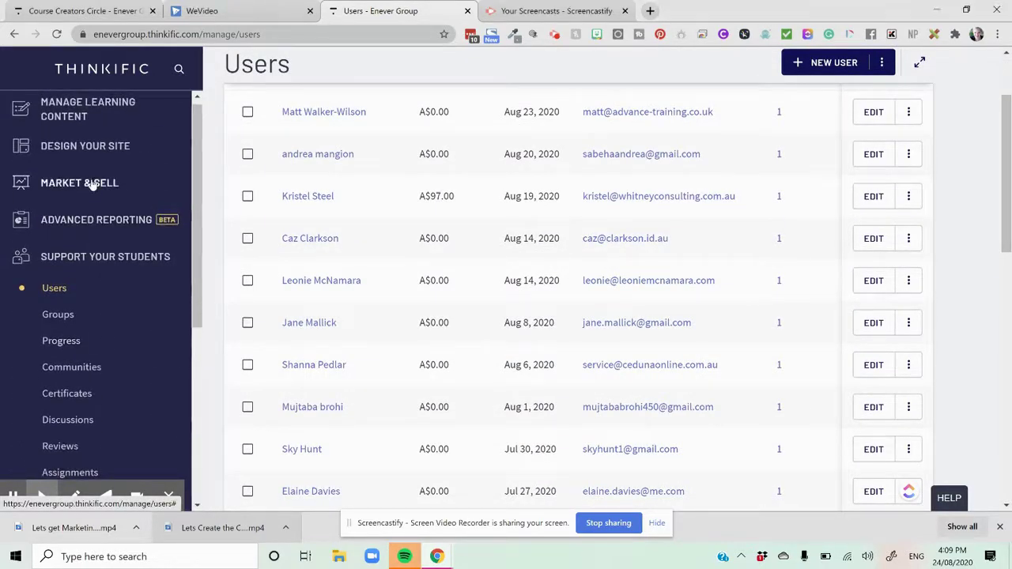
left_click(93, 183)
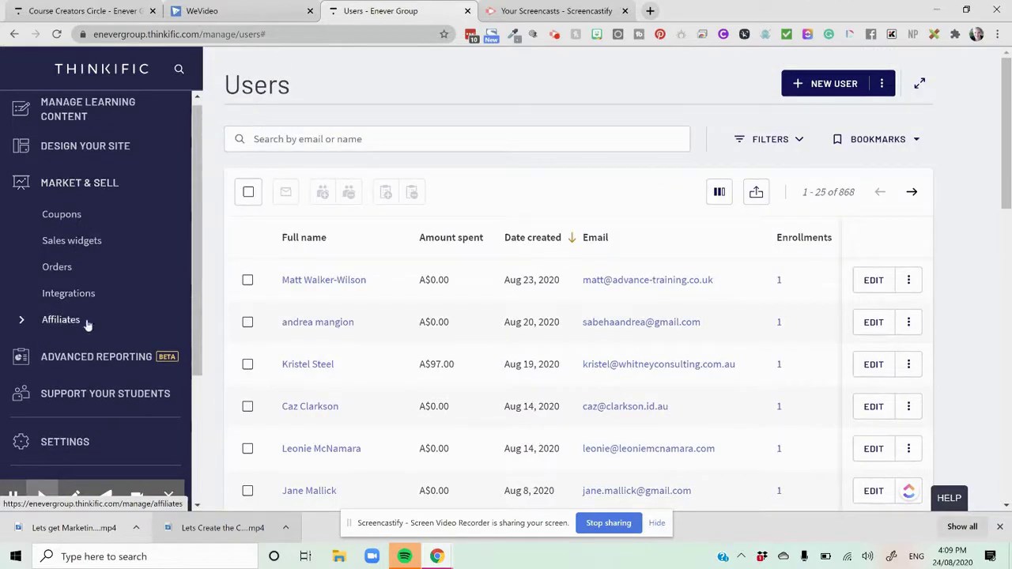
left_click(86, 326)
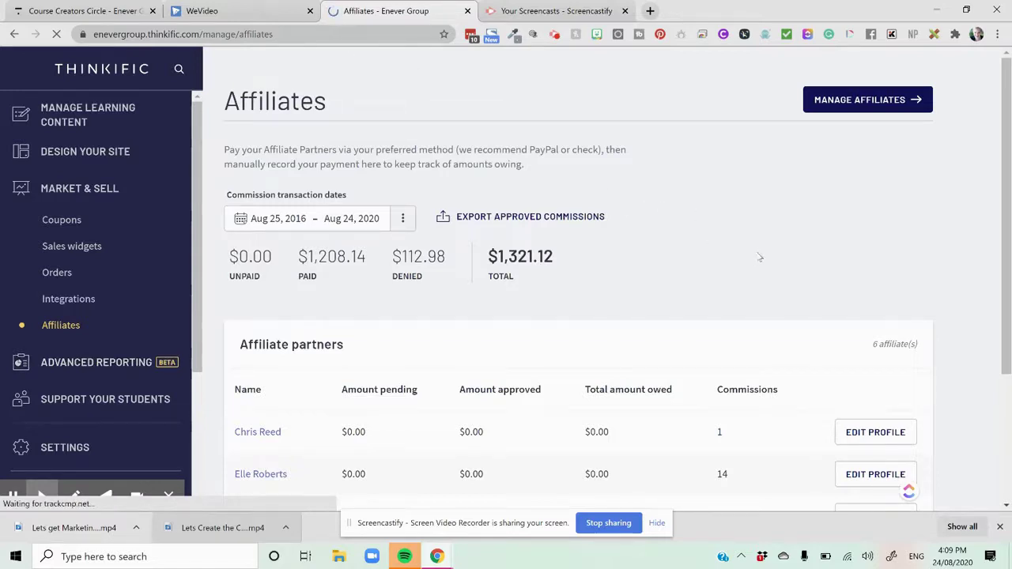
- Open Test User's commission details from the Affiliate partners table
scroll(746, 261, "down", 3)
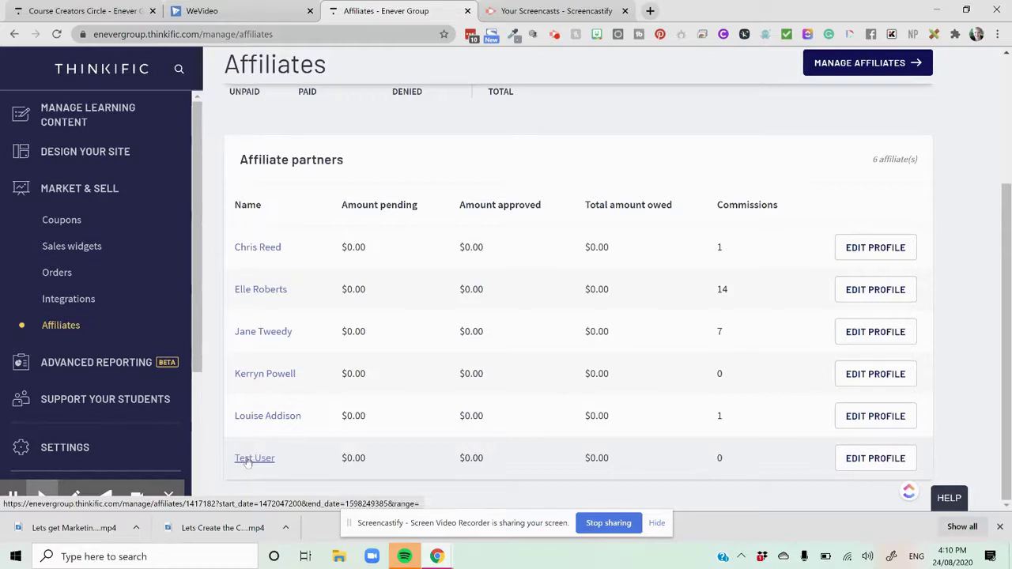
left_click(252, 459)
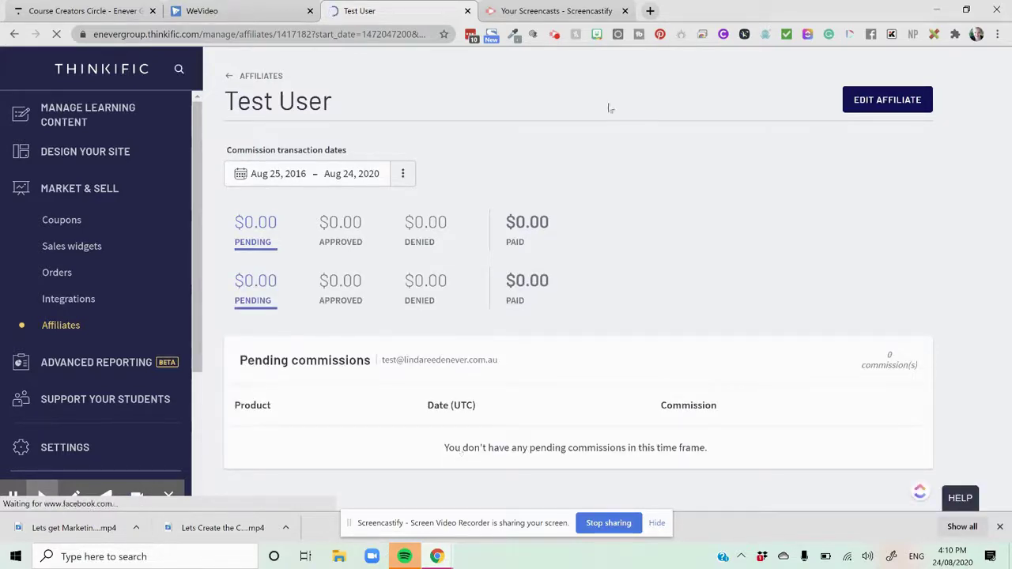
- Open Test User's affiliate settings with excluded products and per-course referral links
left_click(878, 103)
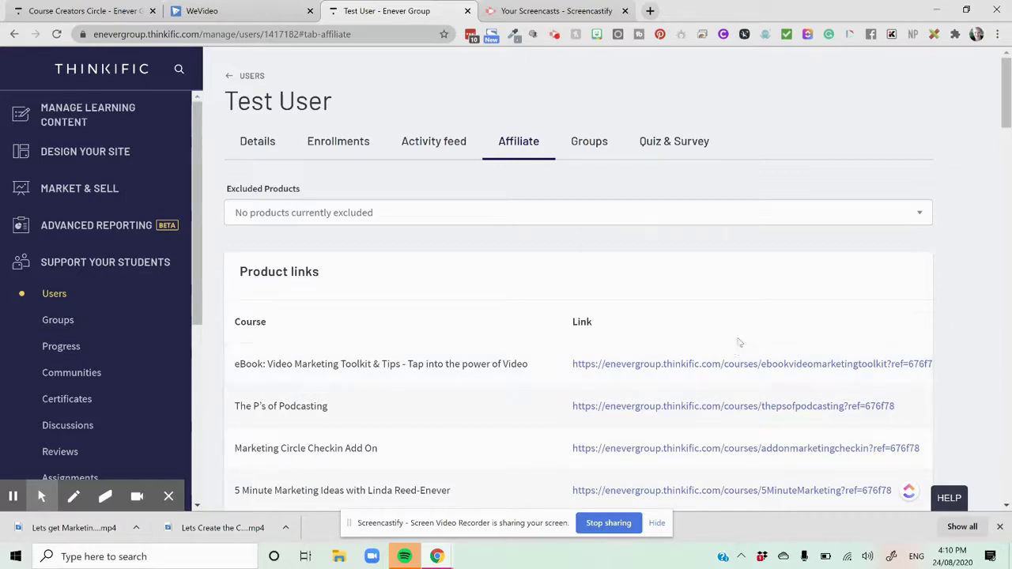
scroll(767, 353, "down", 1)
scroll(767, 353, "down", 4)
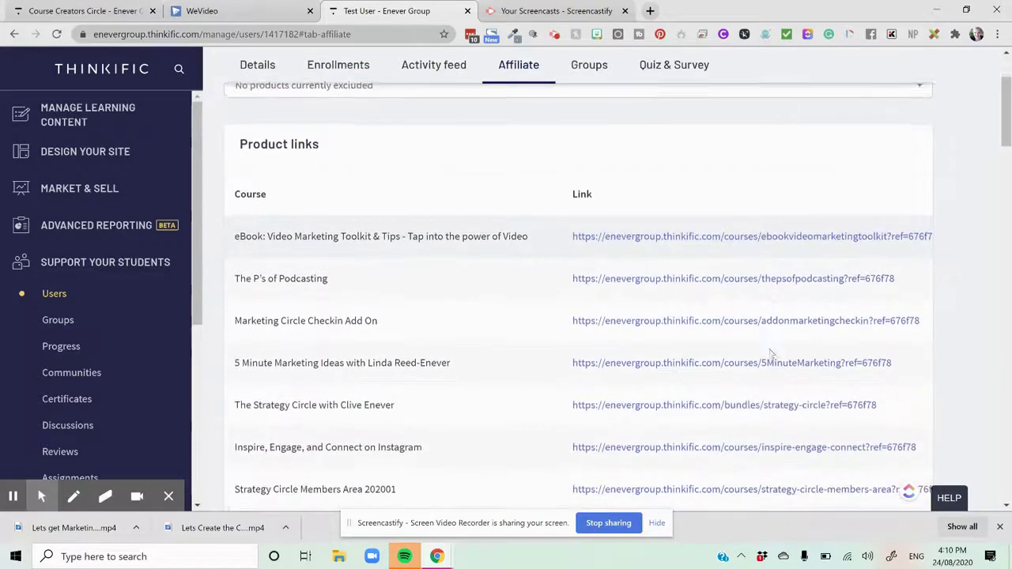
scroll(769, 354, "down", 5)
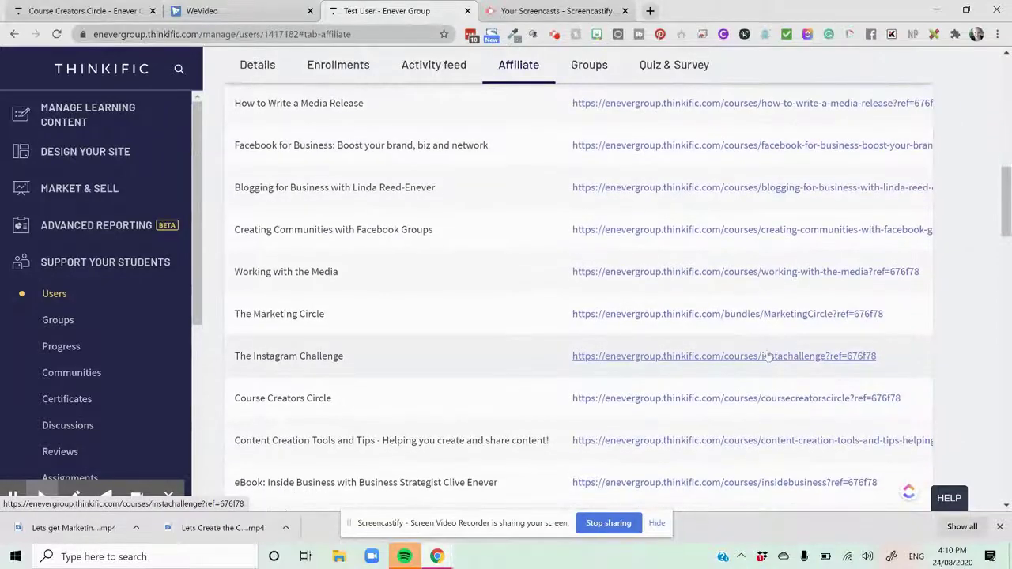
scroll(768, 356, "down", 2)
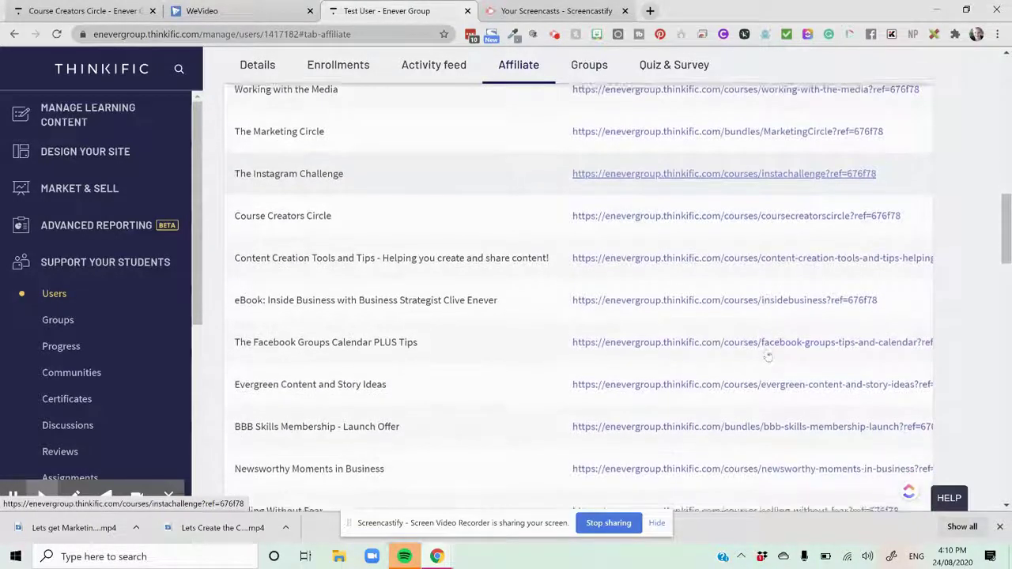
scroll(768, 356, "up", 2)
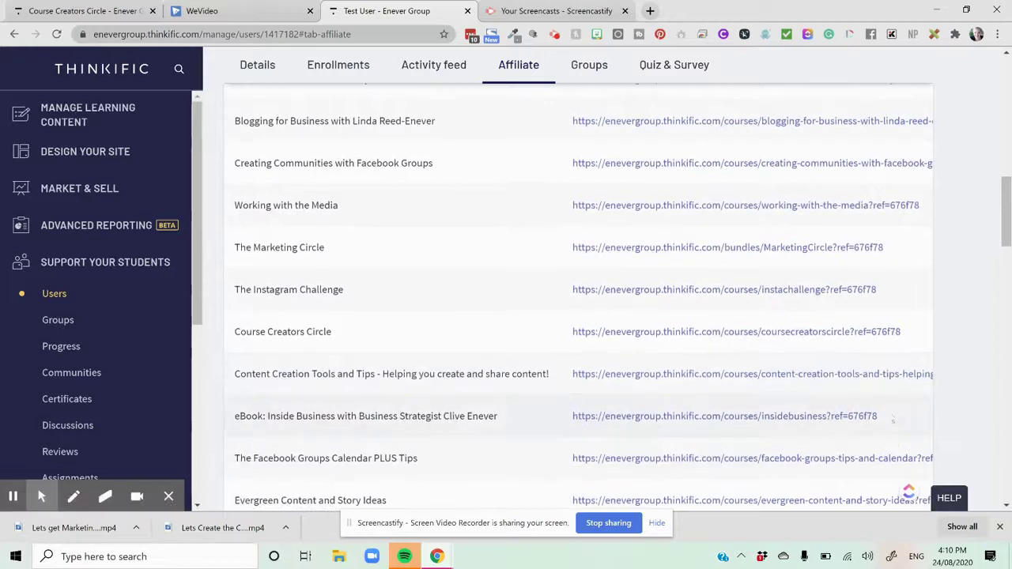
left_click_drag(893, 421, 829, 421)
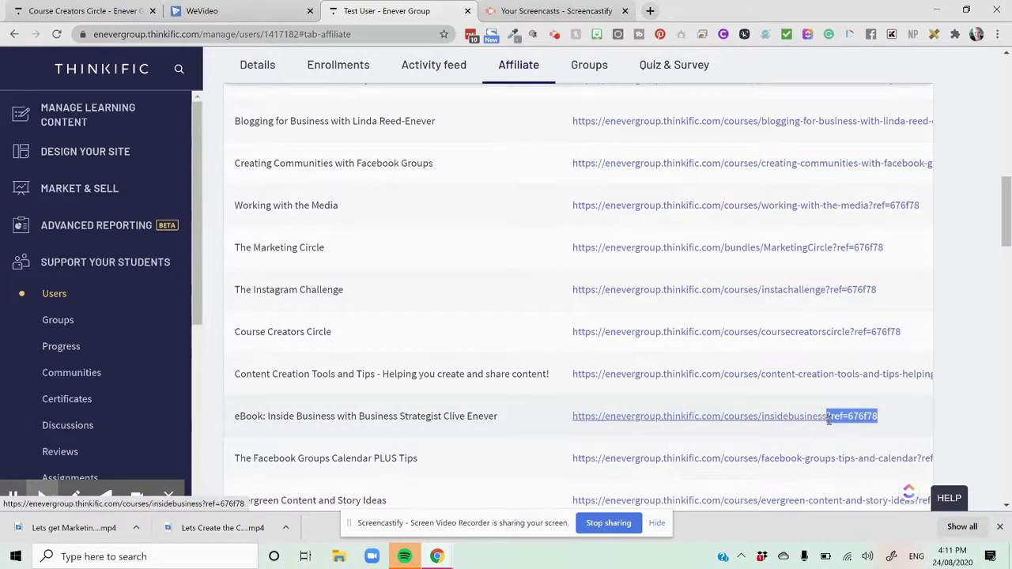
scroll(531, 235, "up", 5)
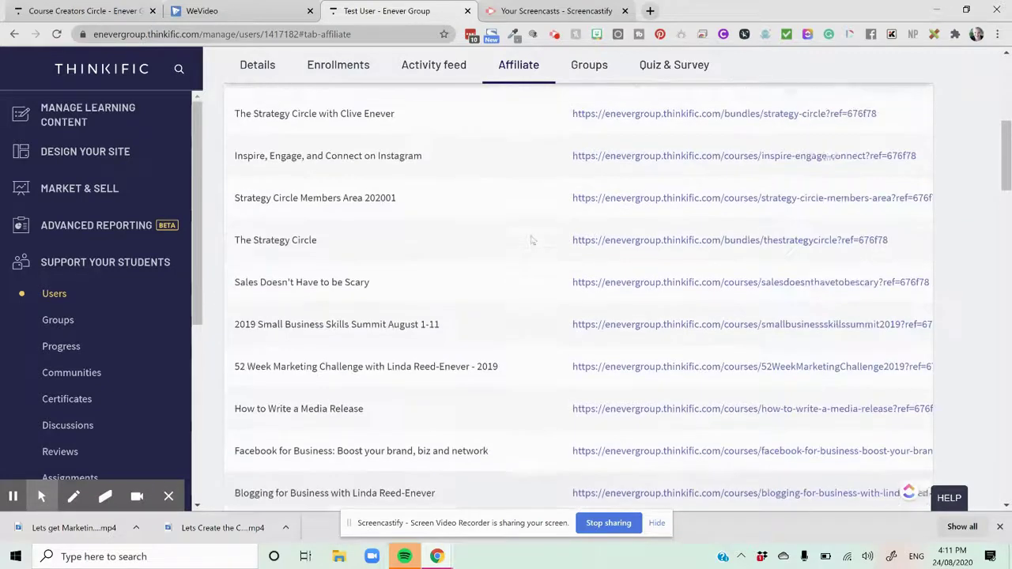
scroll(532, 239, "up", 6)
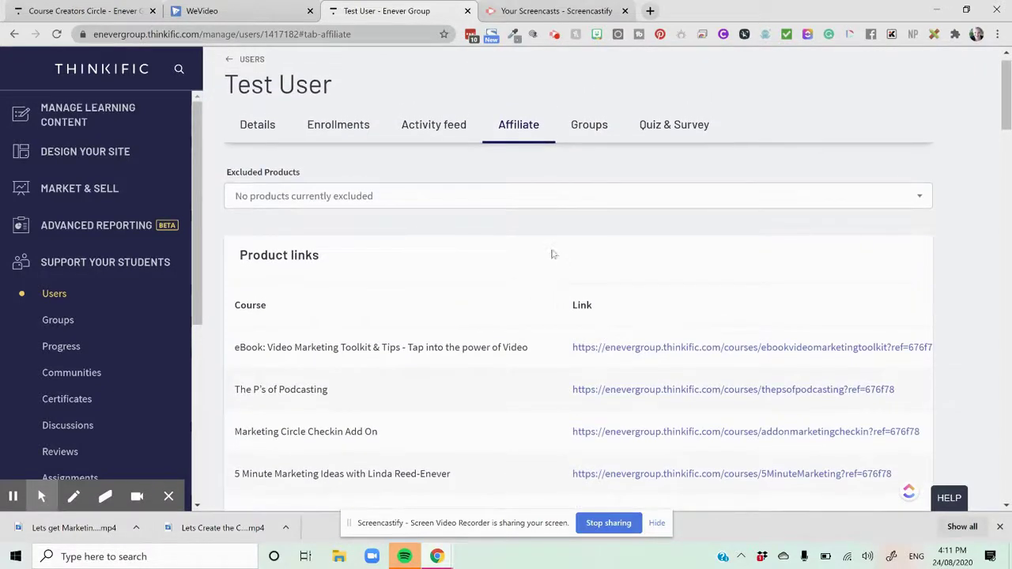
- Review Test User's Details tab and user roles, then open the Edit Profile form
left_click(280, 138)
scroll(616, 277, "down", 1)
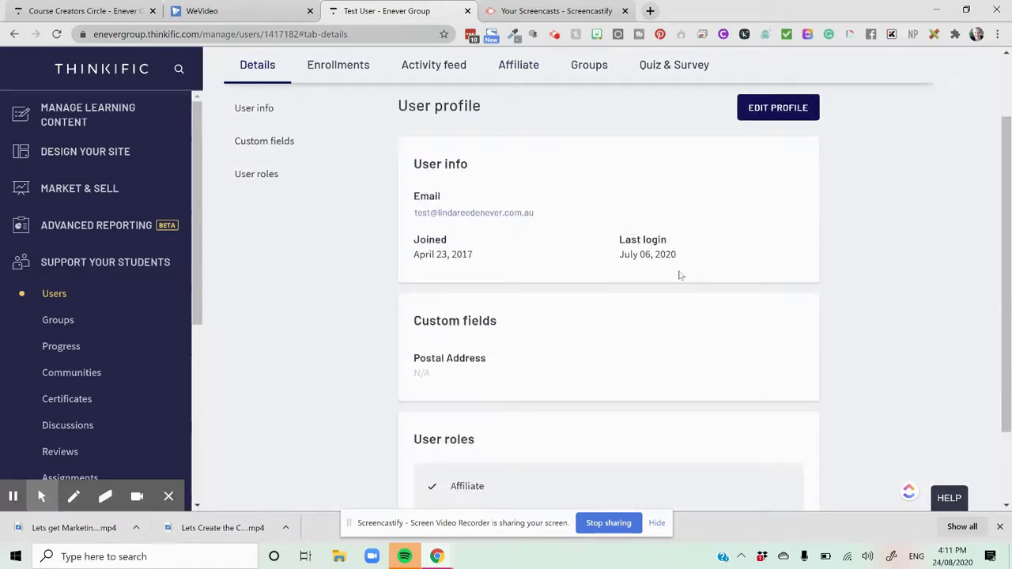
scroll(678, 277, "down", 1)
scroll(688, 297, "up", 3)
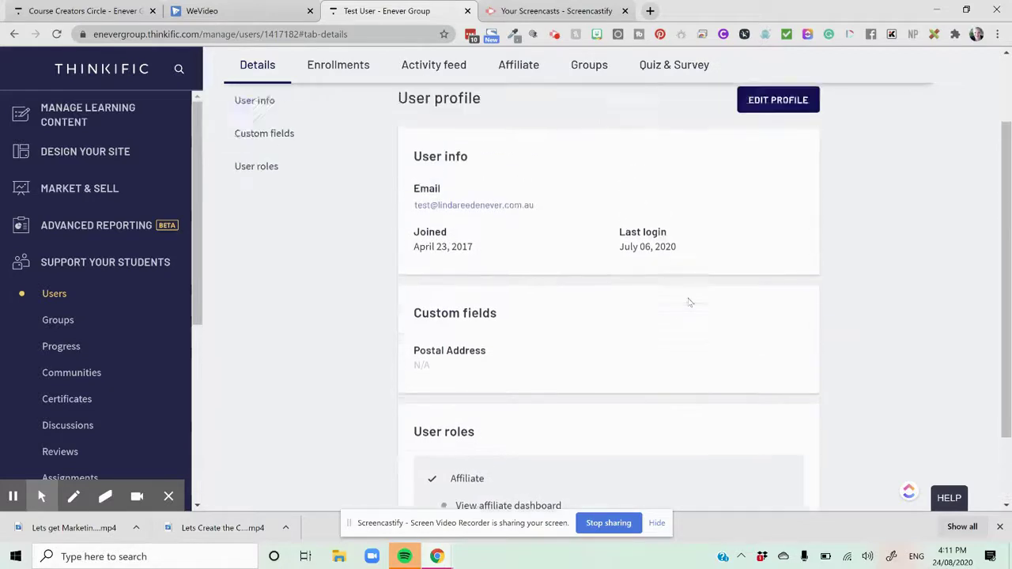
left_click(783, 181)
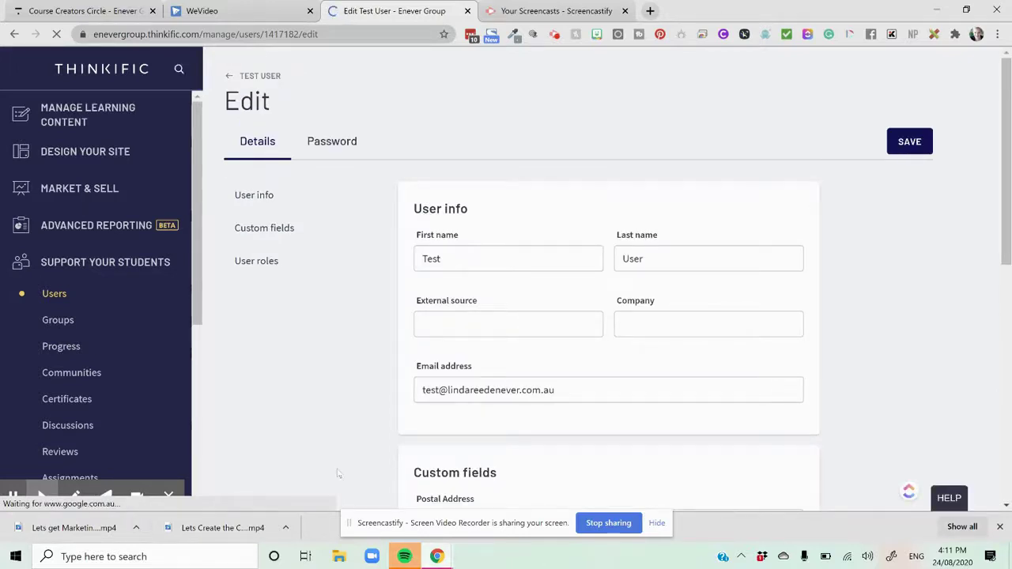
- Enable Test User's Affiliate role with a 20.00% commission and a PayPal payout email
scroll(630, 382, "down", 3)
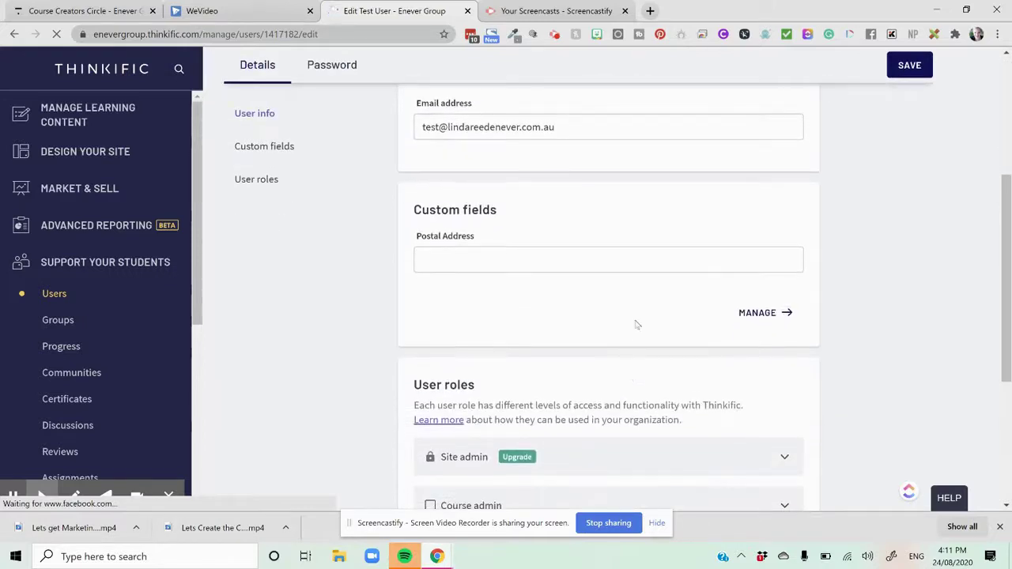
scroll(638, 326, "down", 3)
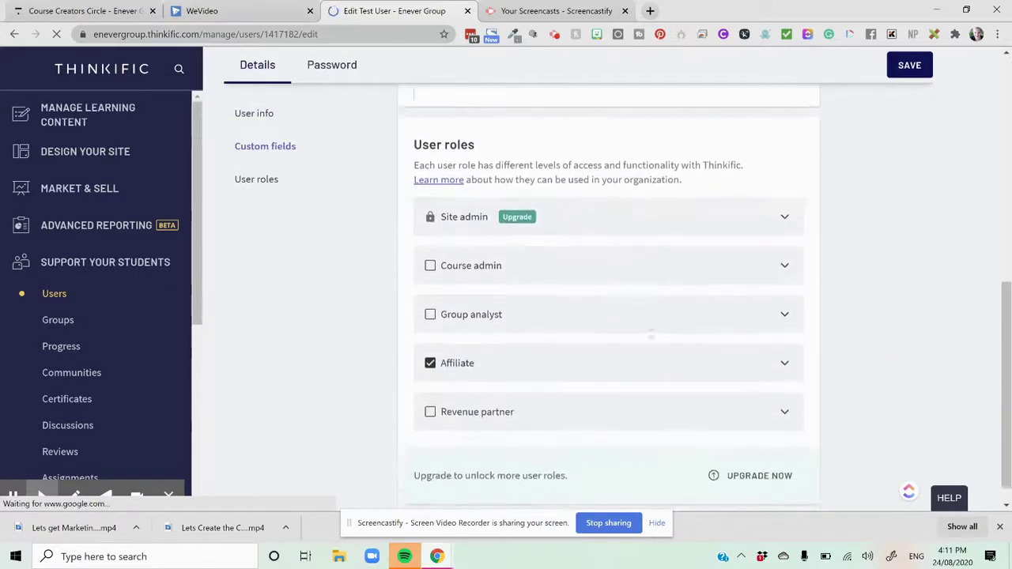
scroll(651, 333, "down", 1)
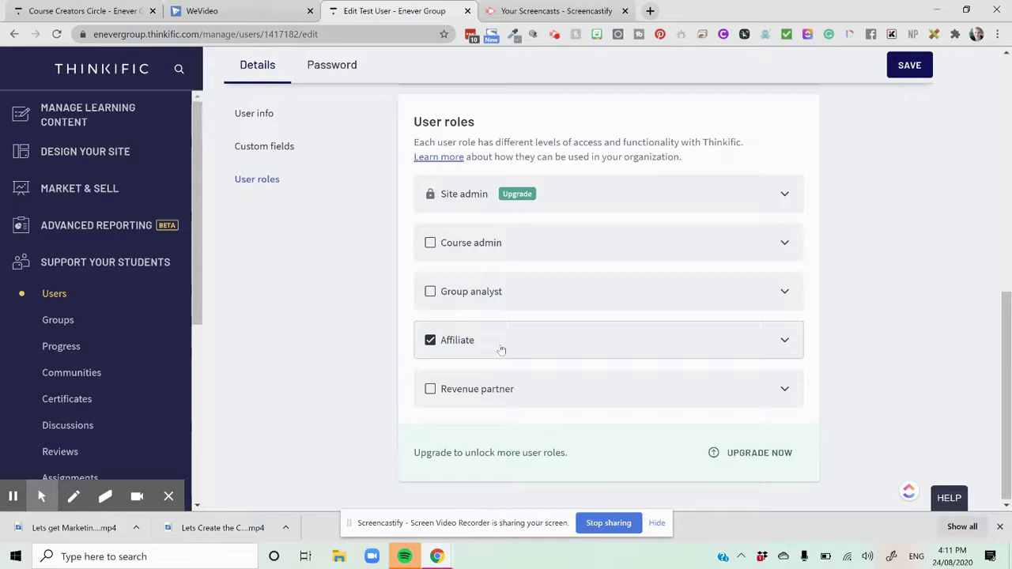
left_click(783, 348)
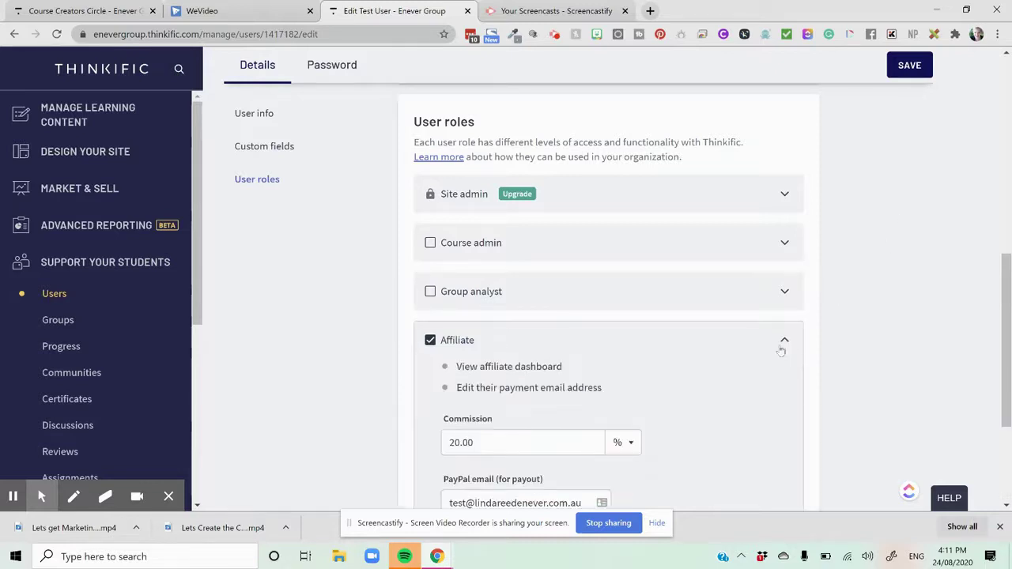
scroll(707, 361, "down", 2)
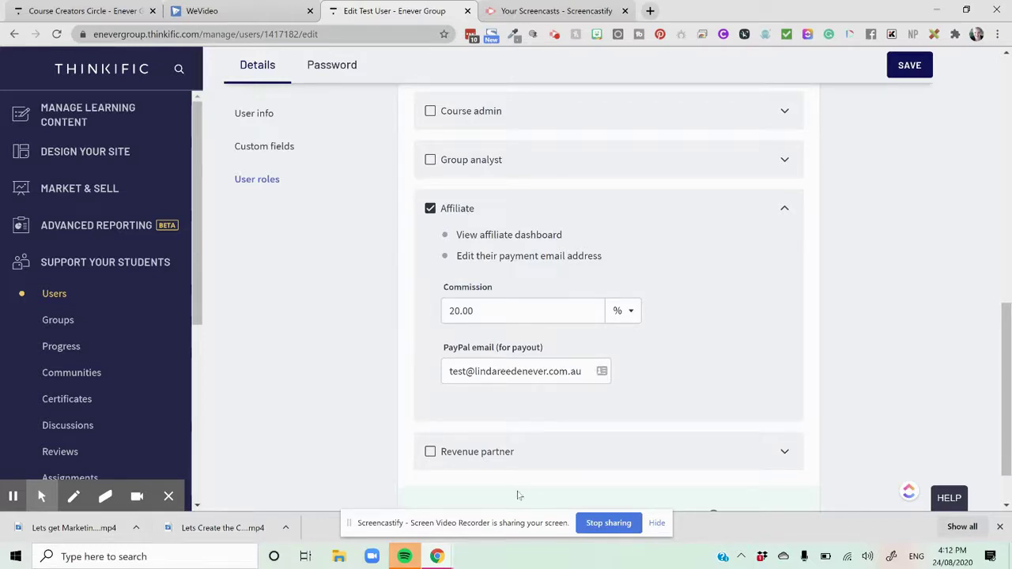
scroll(815, 380, "up", 2)
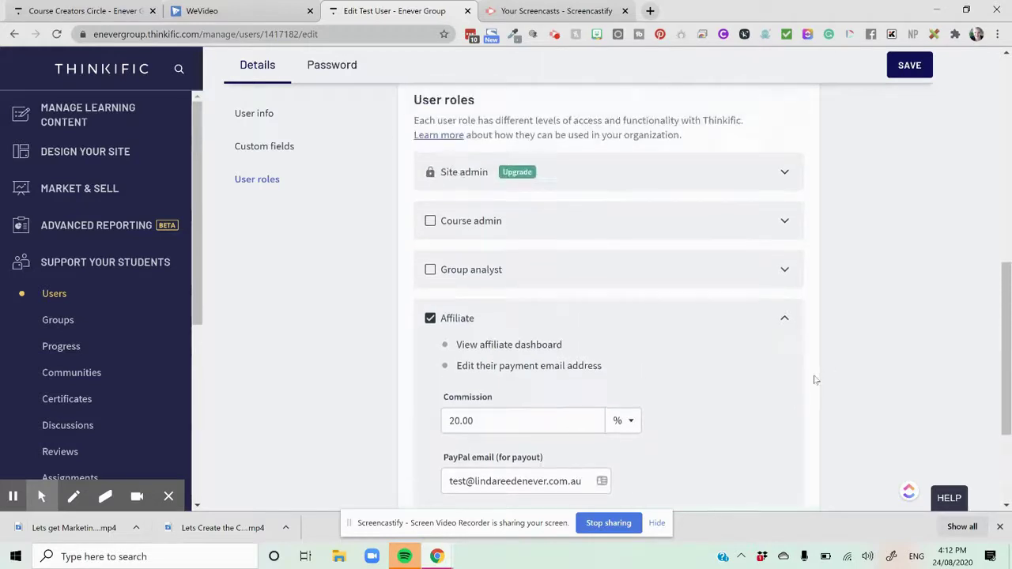
scroll(816, 382, "down", 3)
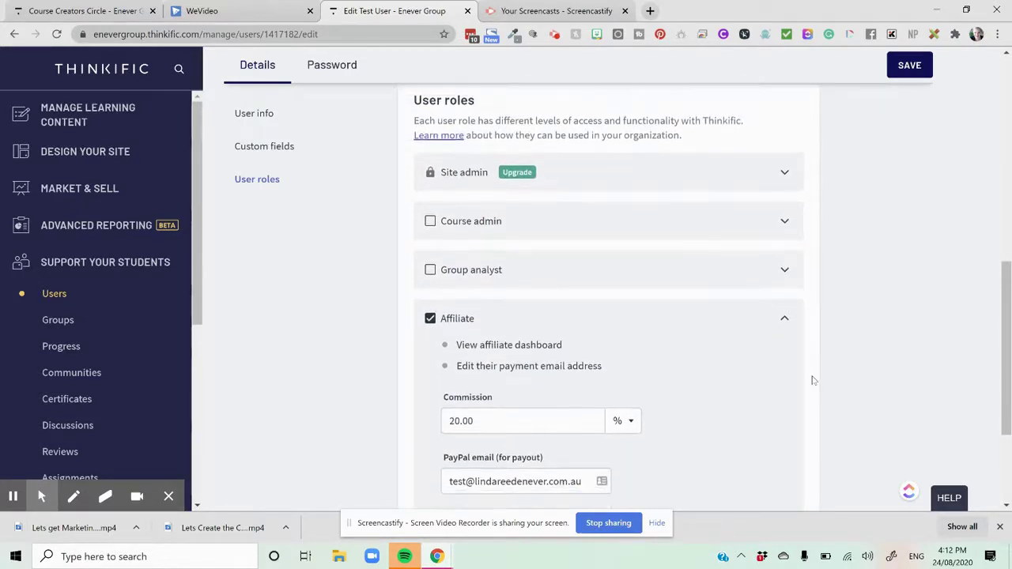
scroll(812, 380, "up", 10)
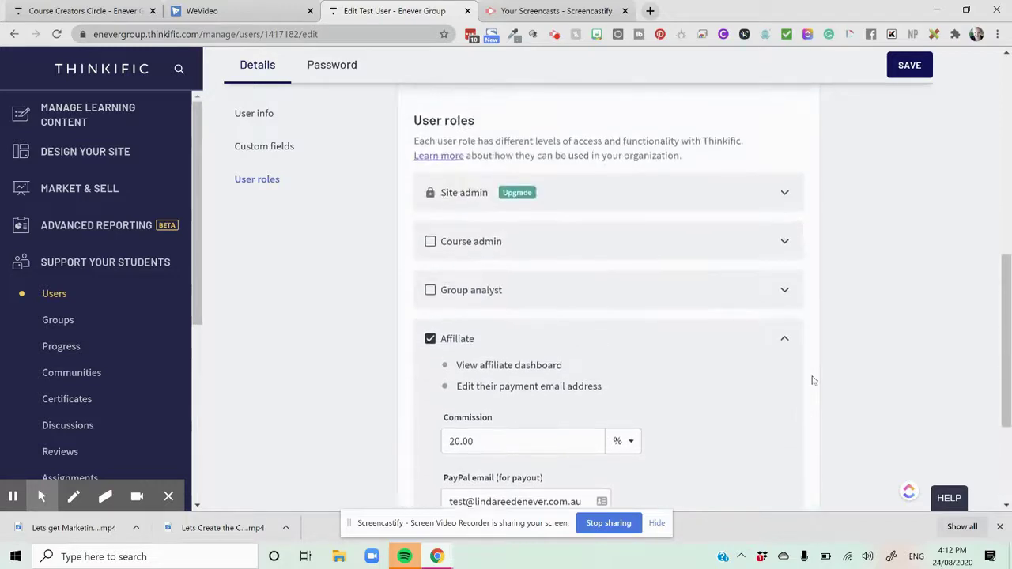
scroll(814, 341, "up", 1)
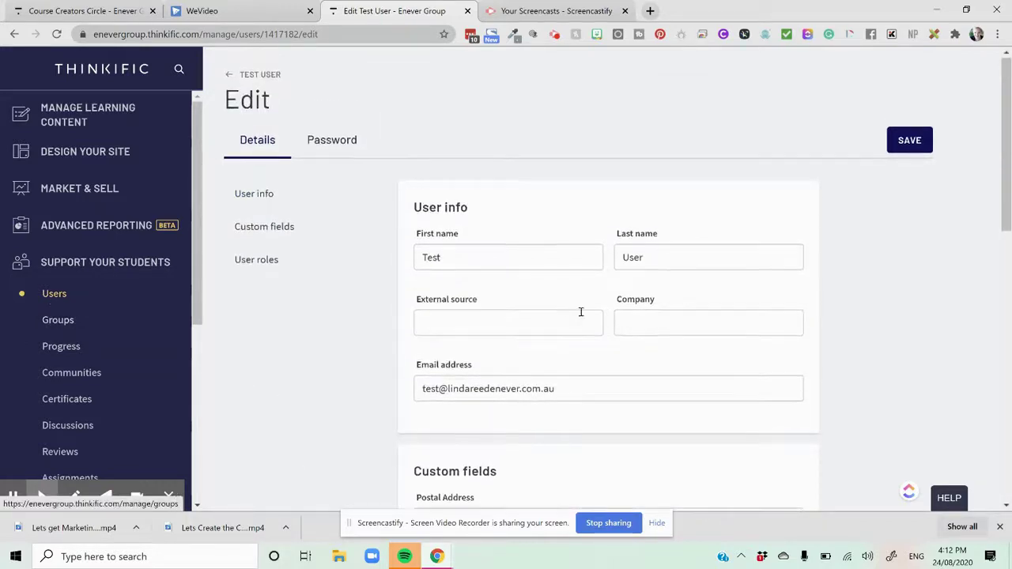
scroll(582, 313, "down", 5)
scroll(586, 322, "down", 4)
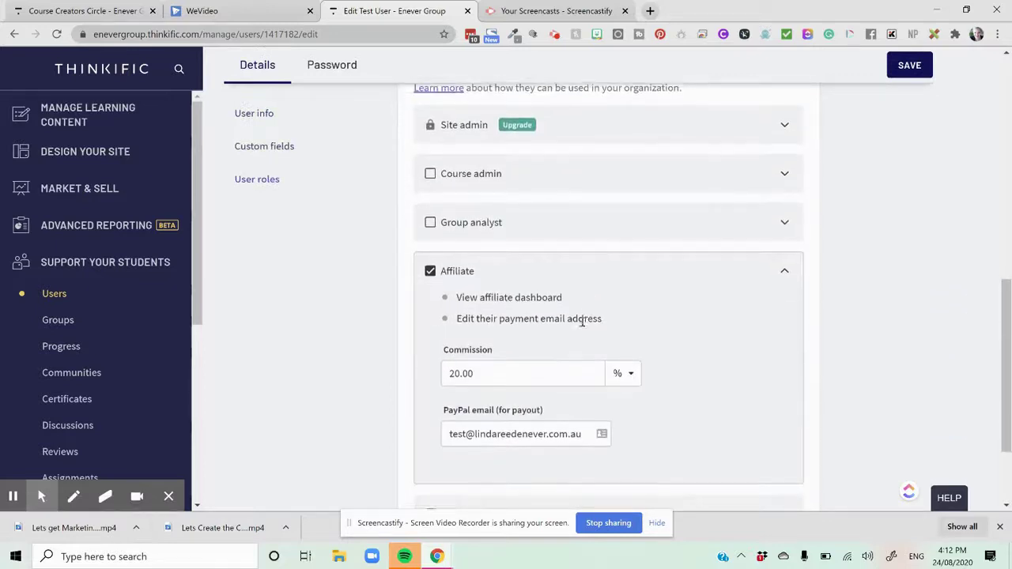
scroll(545, 222, "up", 9)
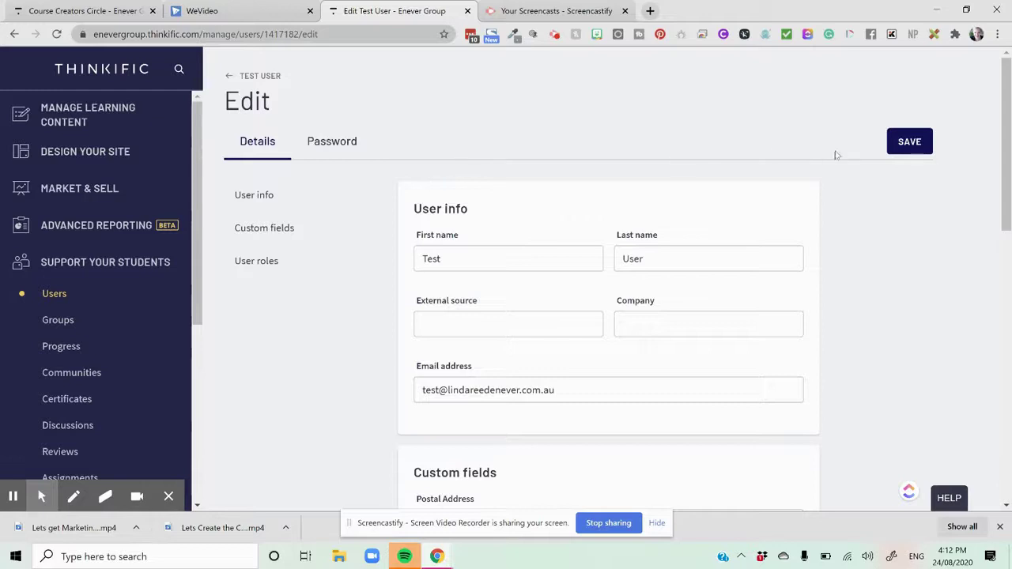
- Save Test User's Affiliate role and 20.00% commission settings
left_click(910, 141)
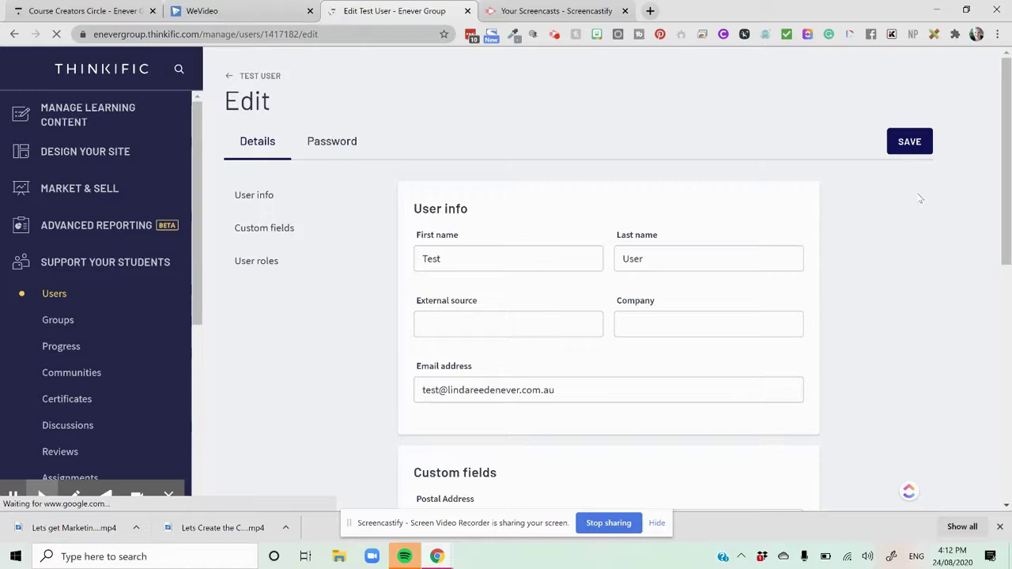
- Launch Firefox from Windows search and load the Enever Group Thinkific site
left_click(150, 556)
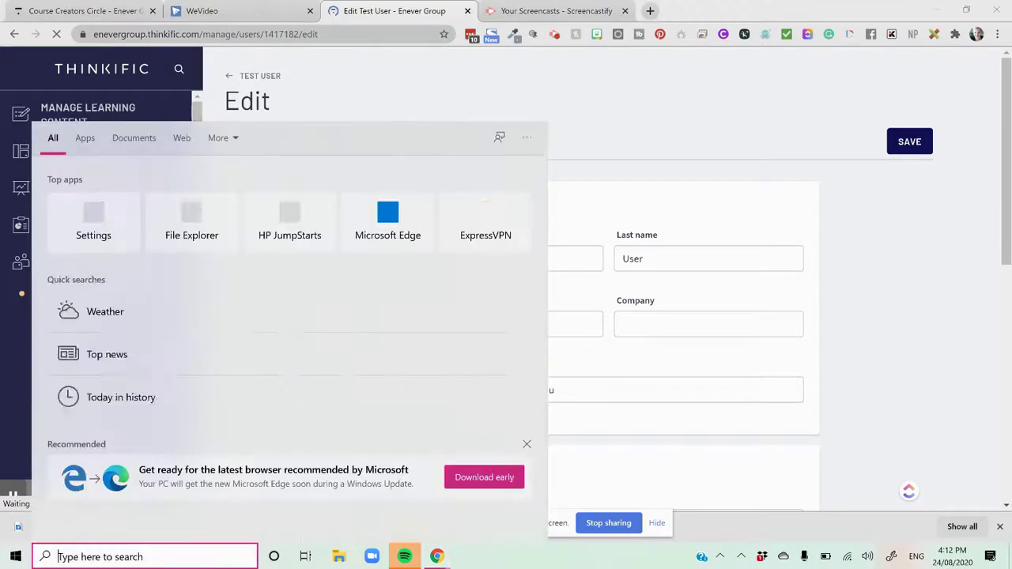
type("fire")
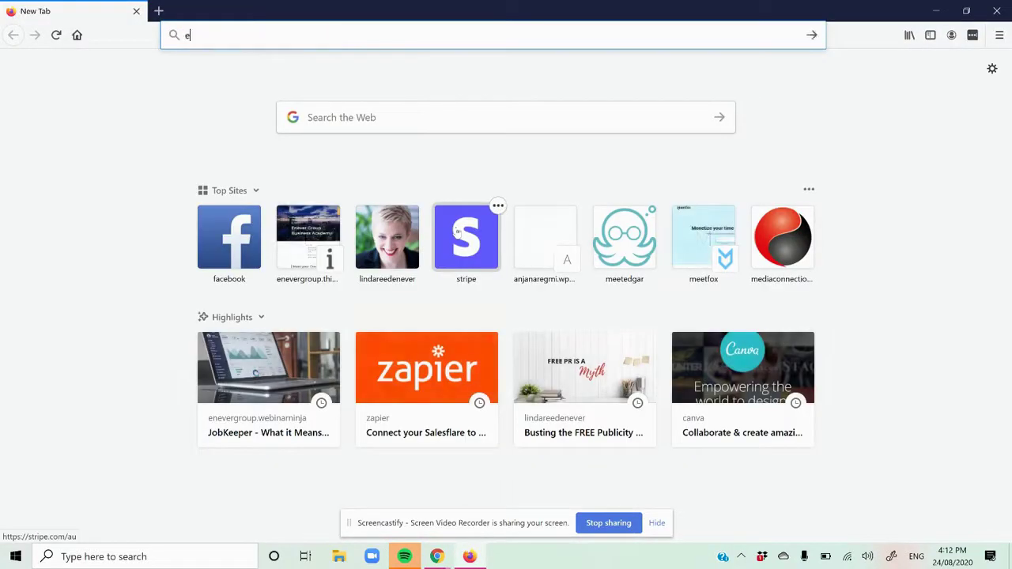
key("BackSpace")
key("BackSpace")
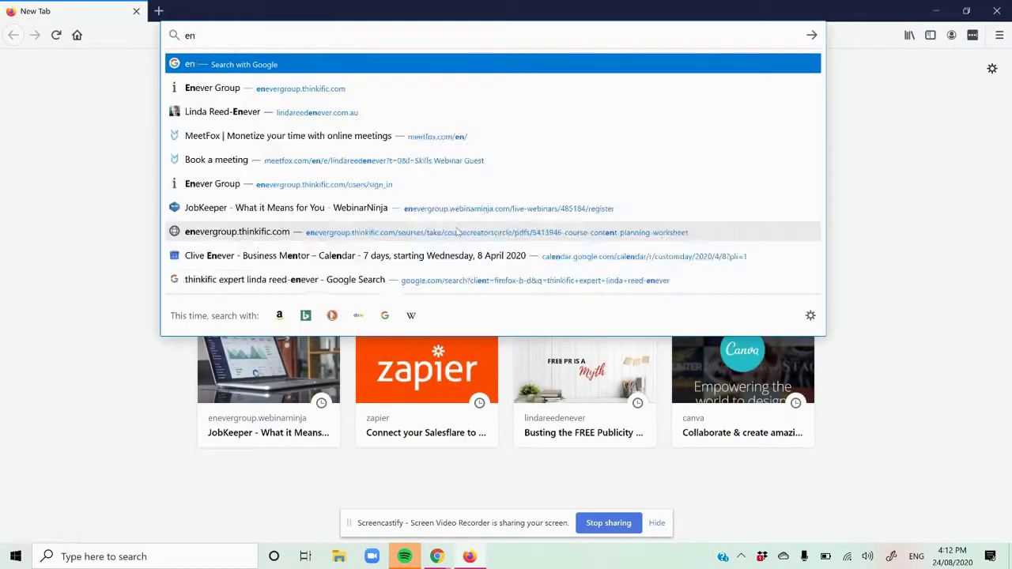
key("Down")
key("Down")
key("Down")
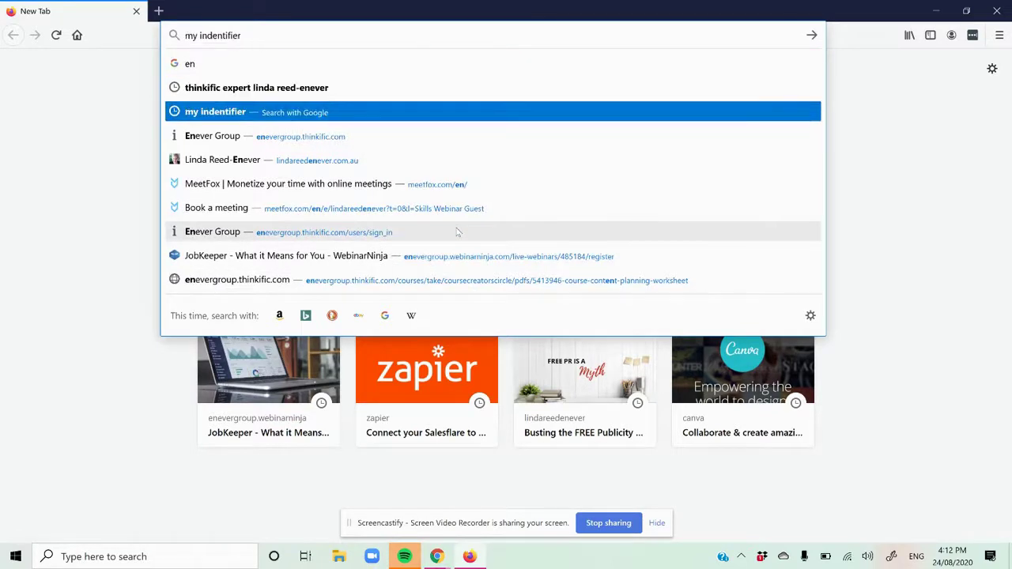
key("Return")
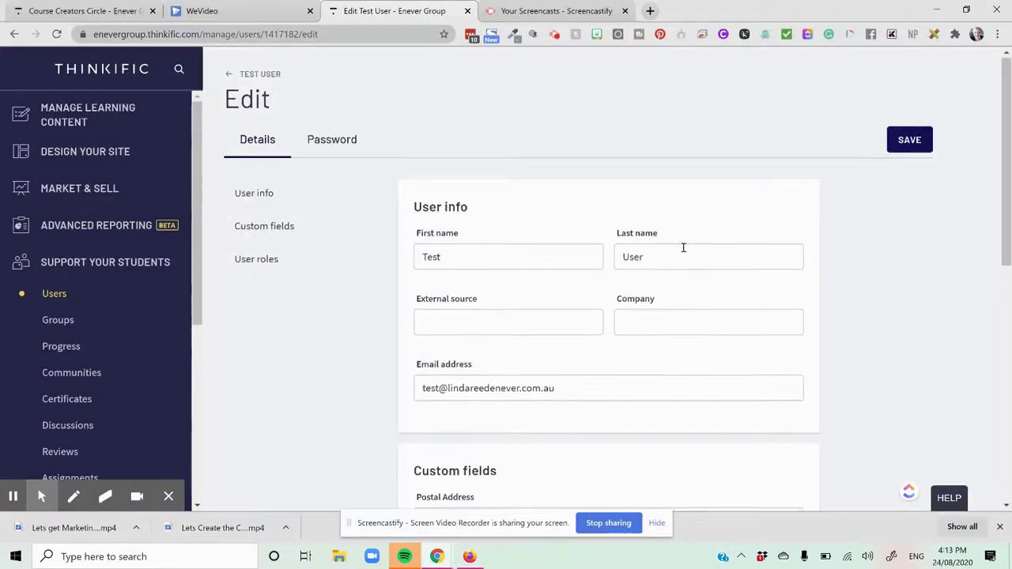
scroll(683, 249, "down", 5)
scroll(682, 261, "down", 3)
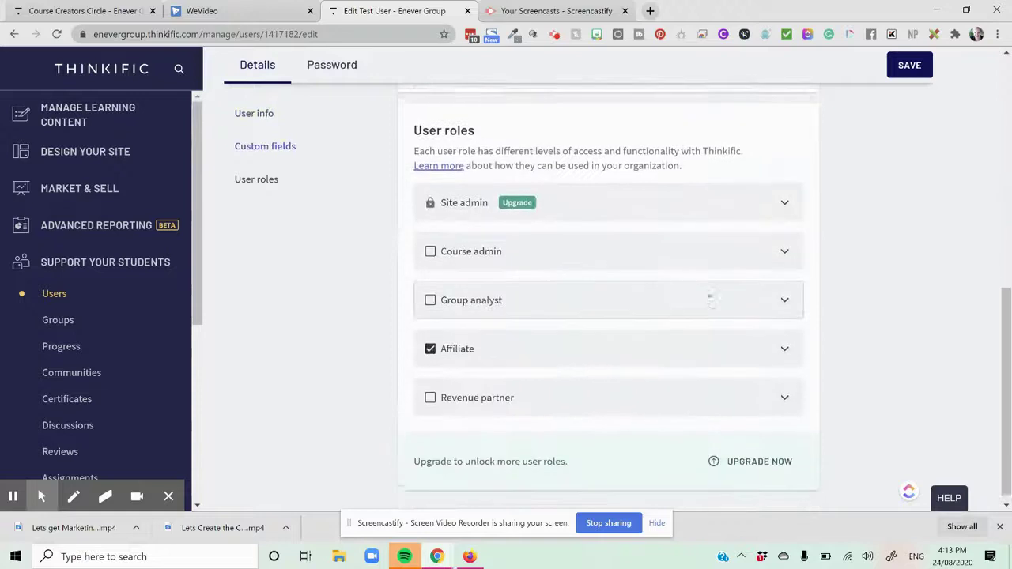
scroll(696, 308, "up", 3)
scroll(672, 296, "up", 5)
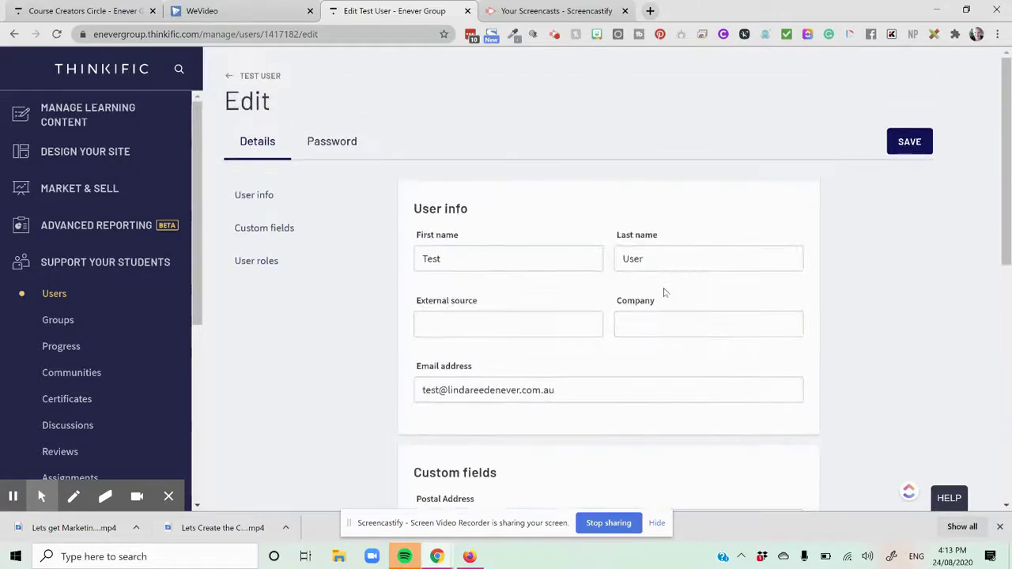
left_click(233, 76)
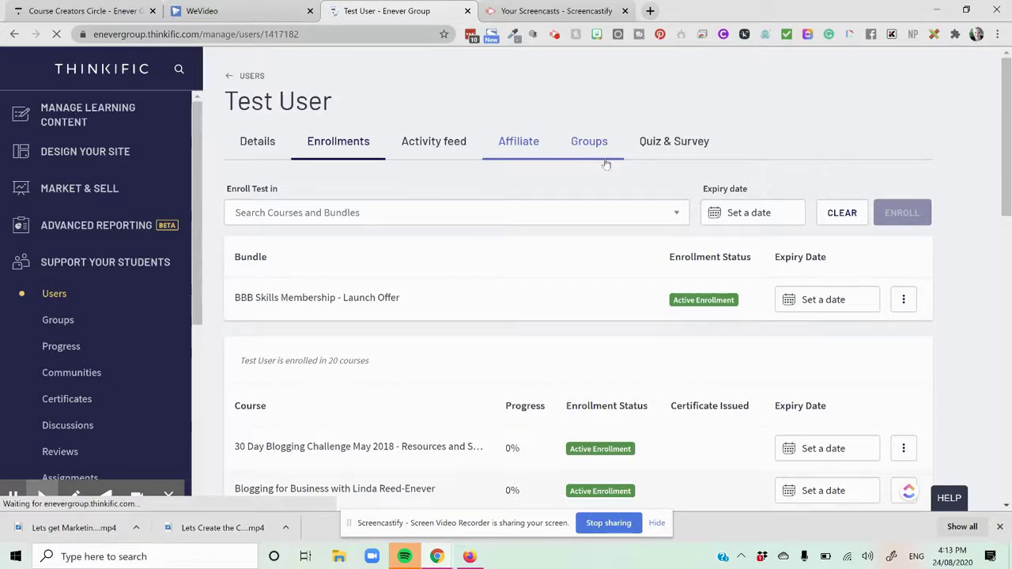
scroll(120, 265, "down", 4)
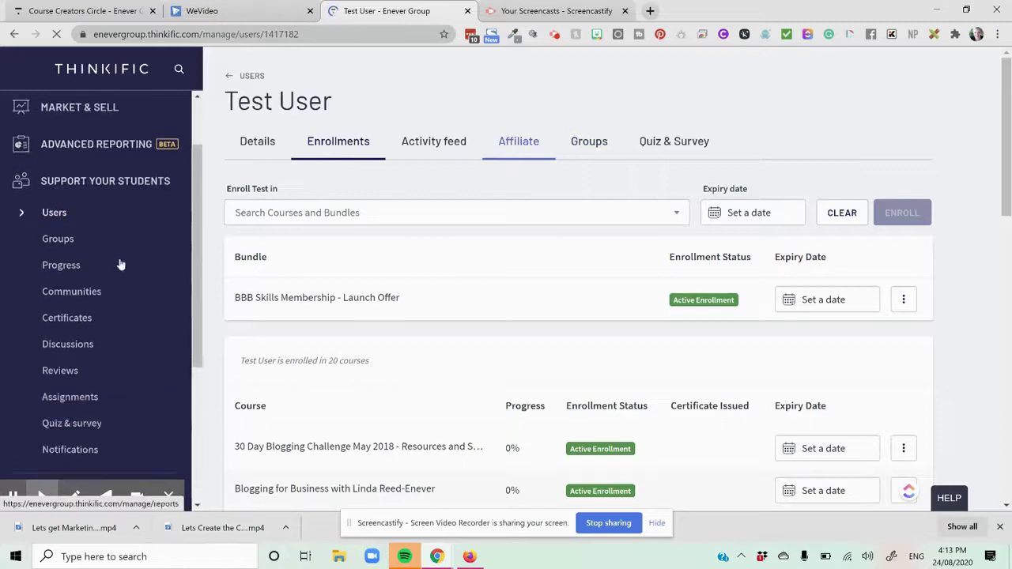
scroll(123, 274, "down", 2)
scroll(122, 271, "up", 4)
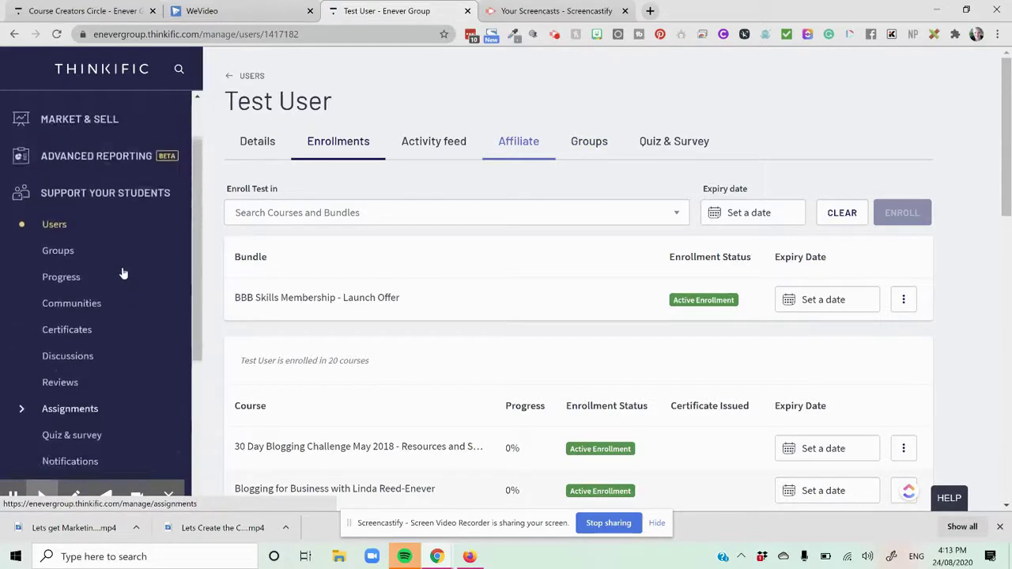
left_click(75, 128)
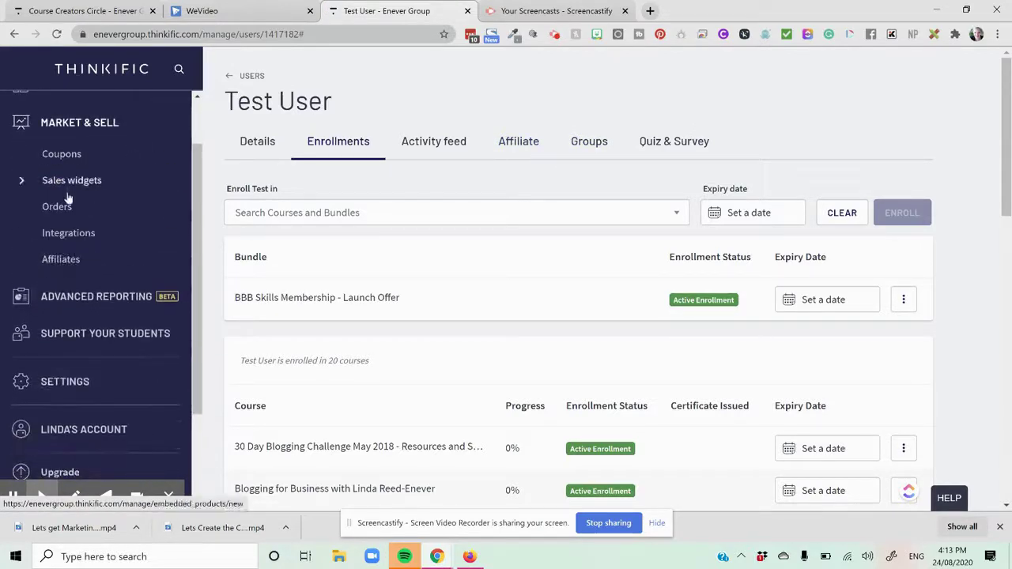
left_click(60, 259)
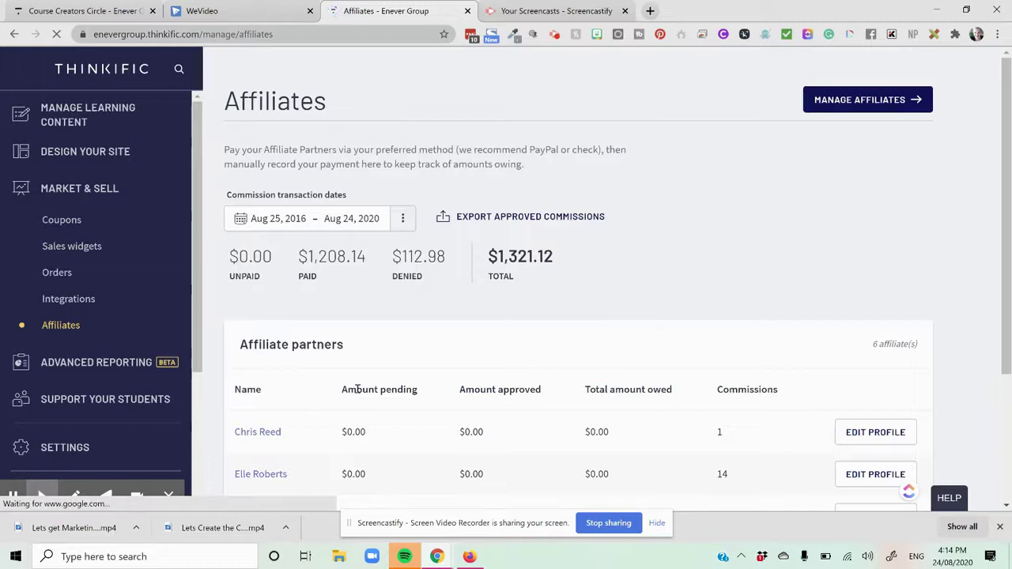
scroll(494, 377, "down", 3)
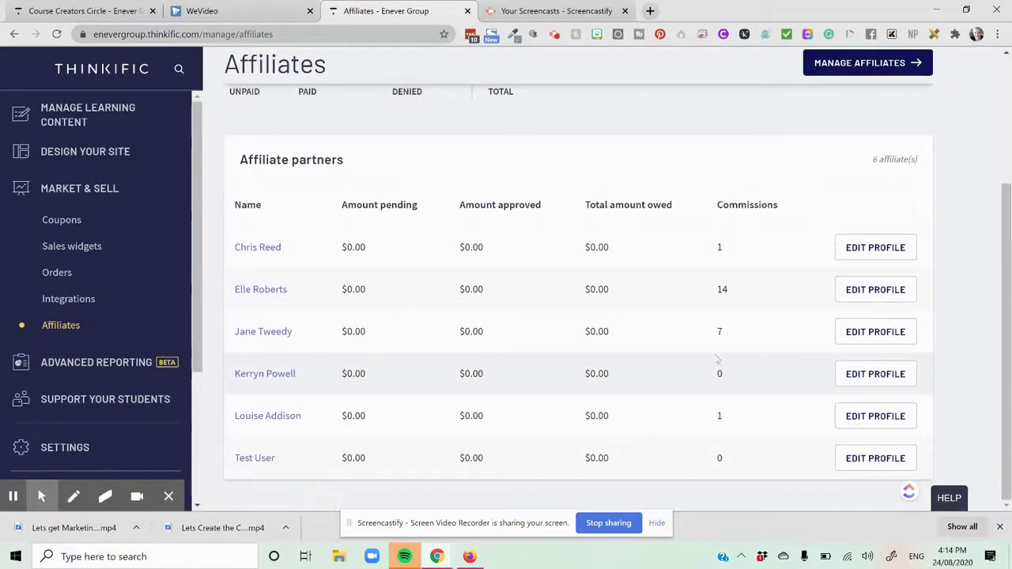
scroll(769, 330, "up", 3)
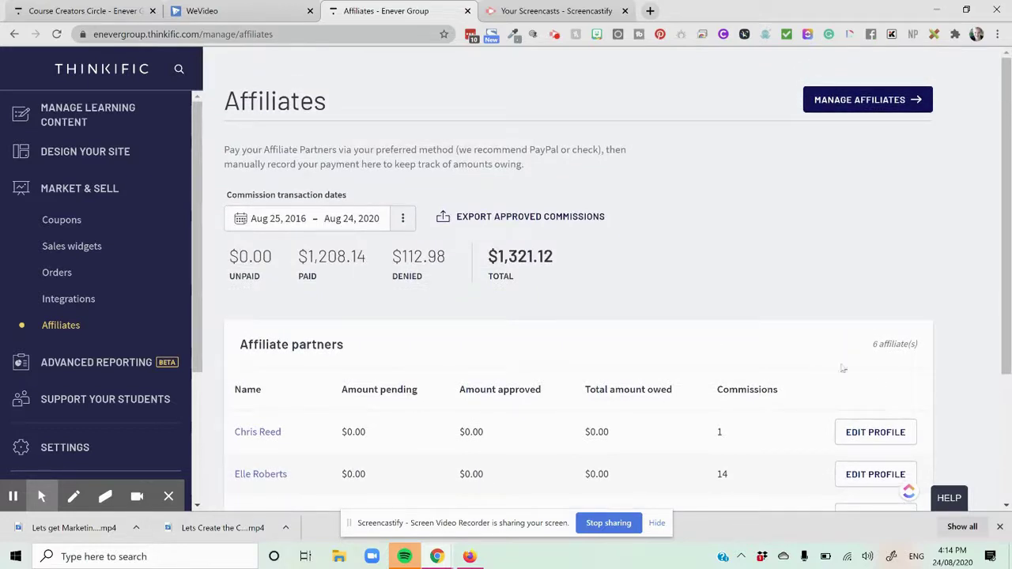
scroll(844, 394, "down", 2)
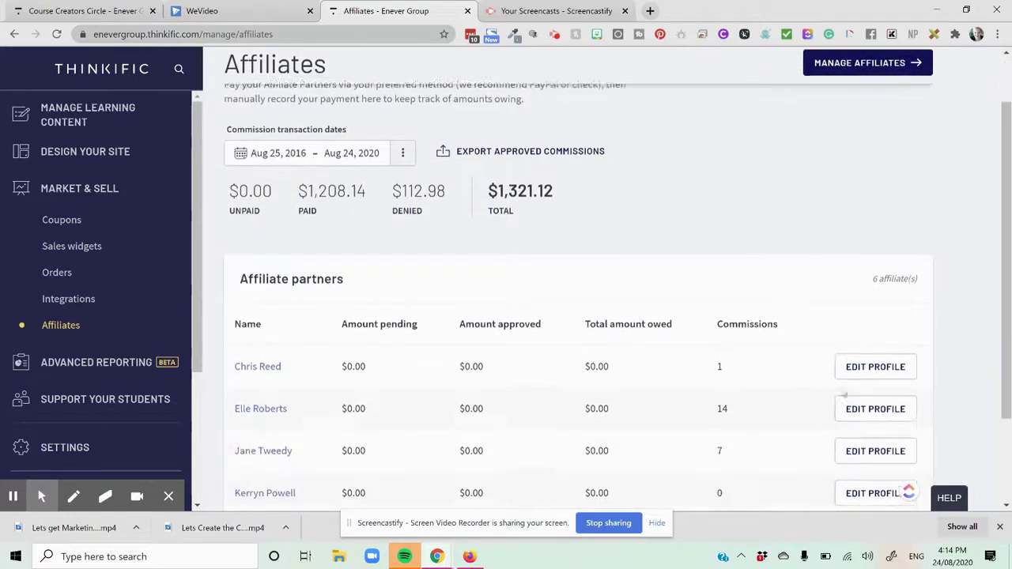
scroll(771, 325, "up", 2)
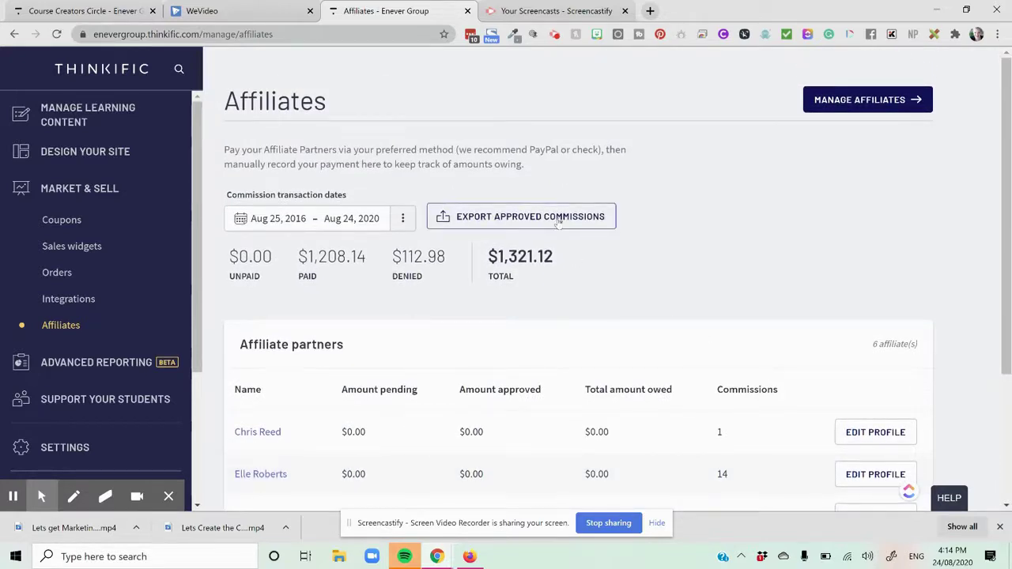
scroll(649, 261, "down", 3)
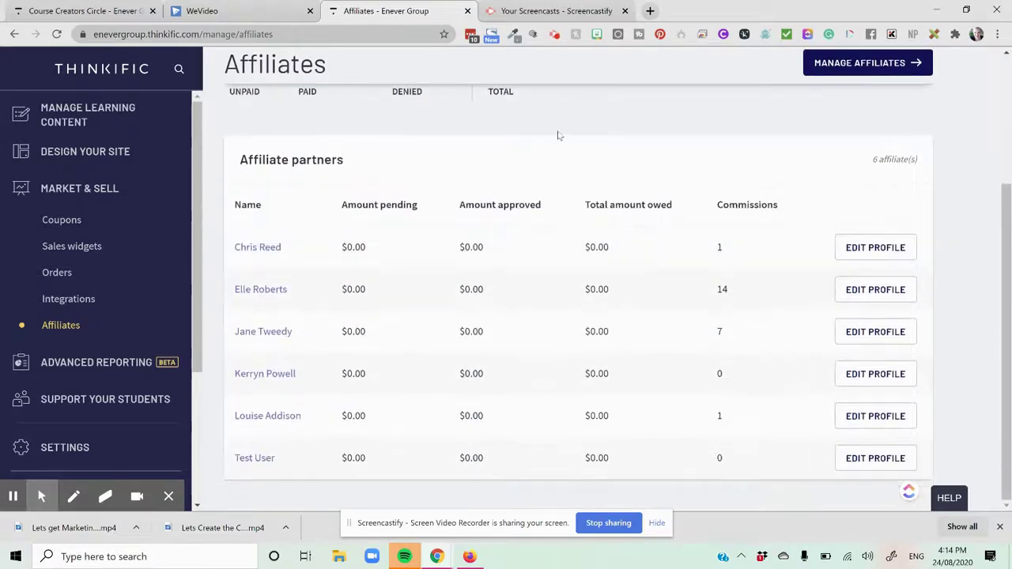
scroll(597, 340, "up", 3)
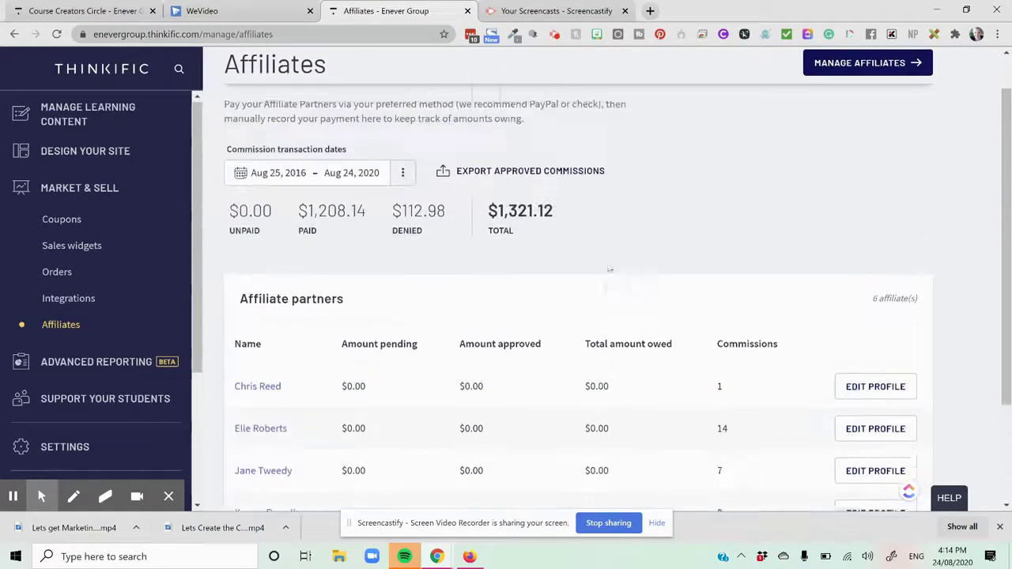
scroll(650, 271, "down", 3)
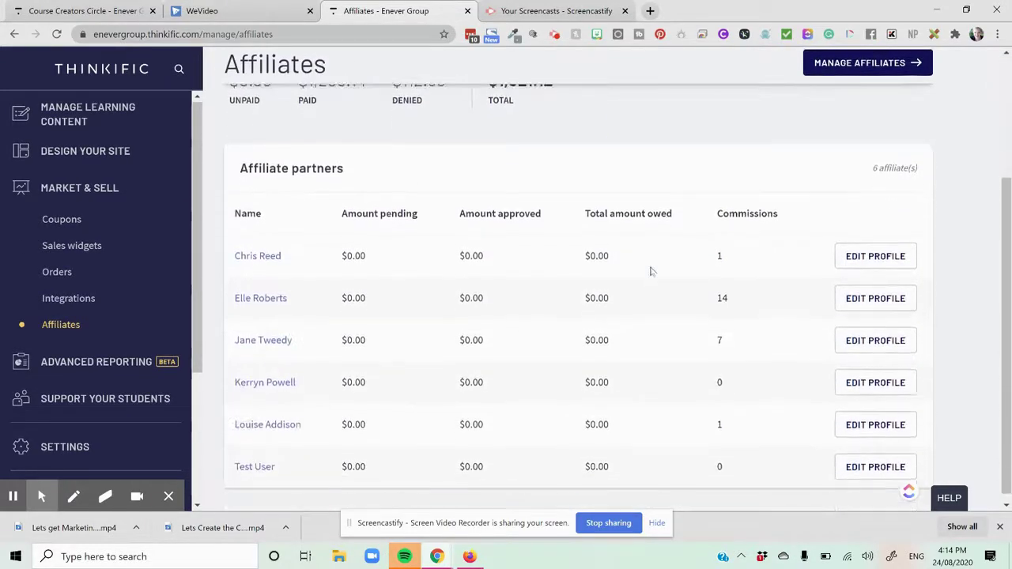
scroll(650, 271, "up", 3)
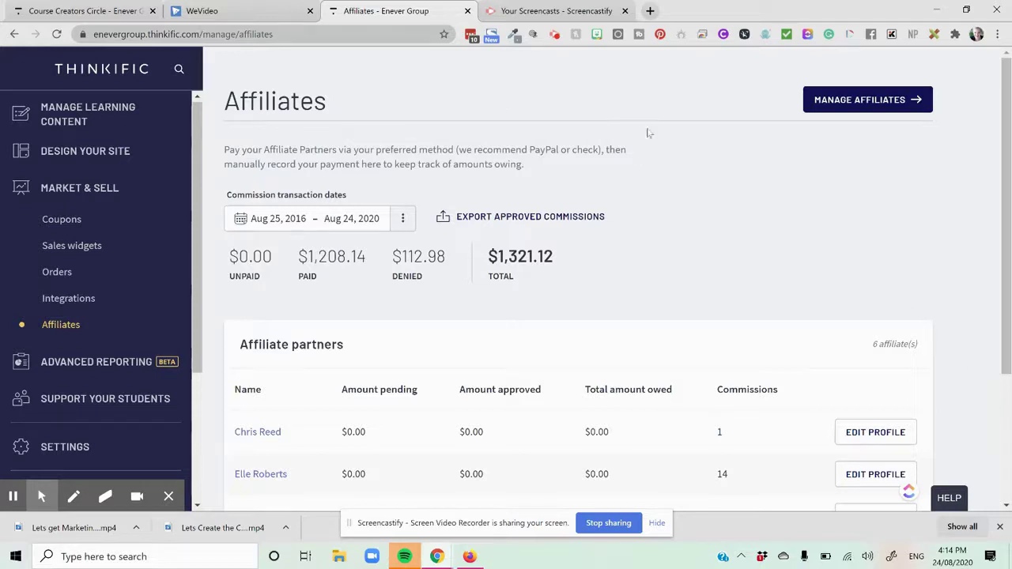
- Sign in to the Enever Group academy in Firefox using the test account's saved login
left_click(582, 11)
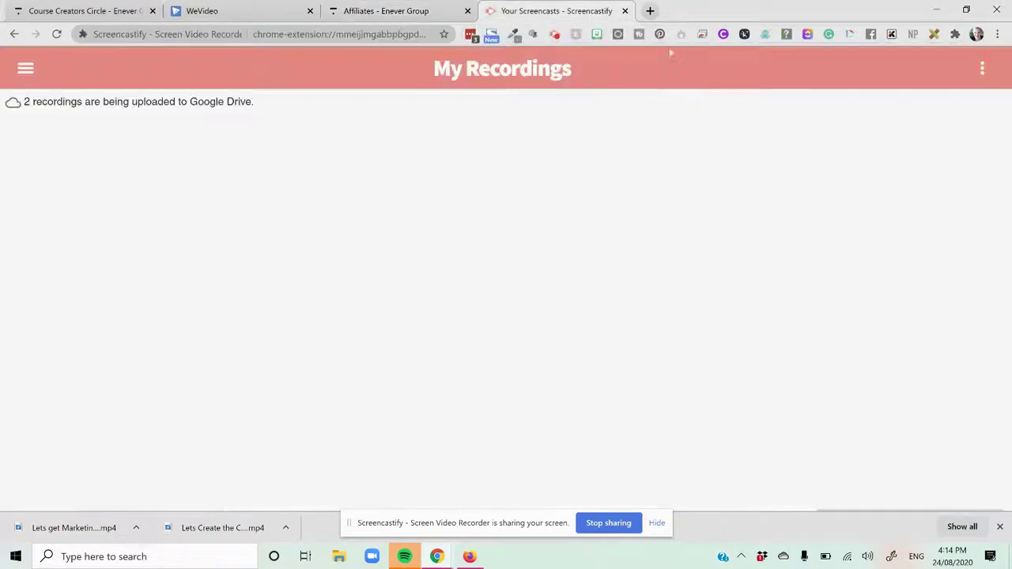
left_click(469, 557)
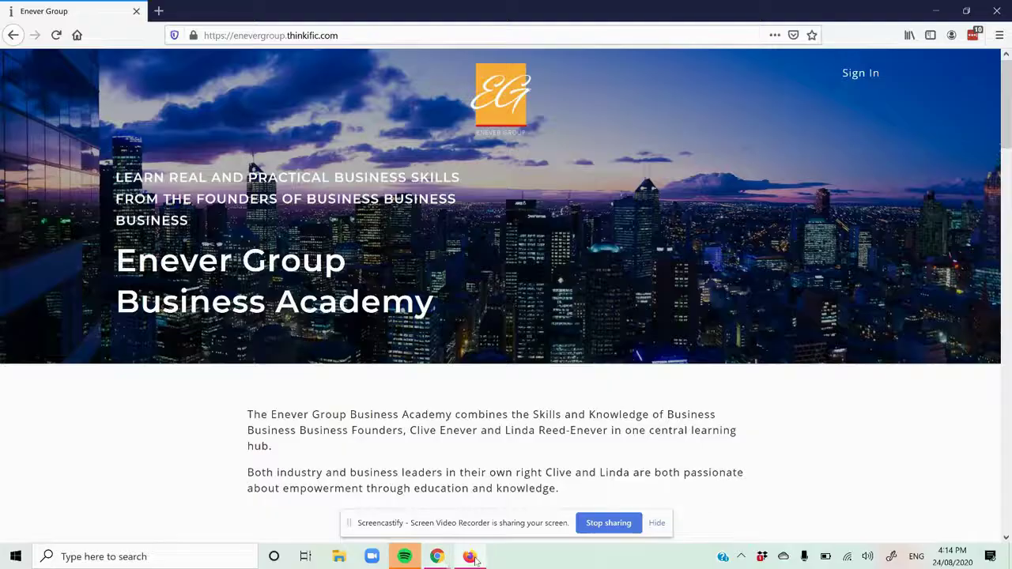
left_click(870, 74)
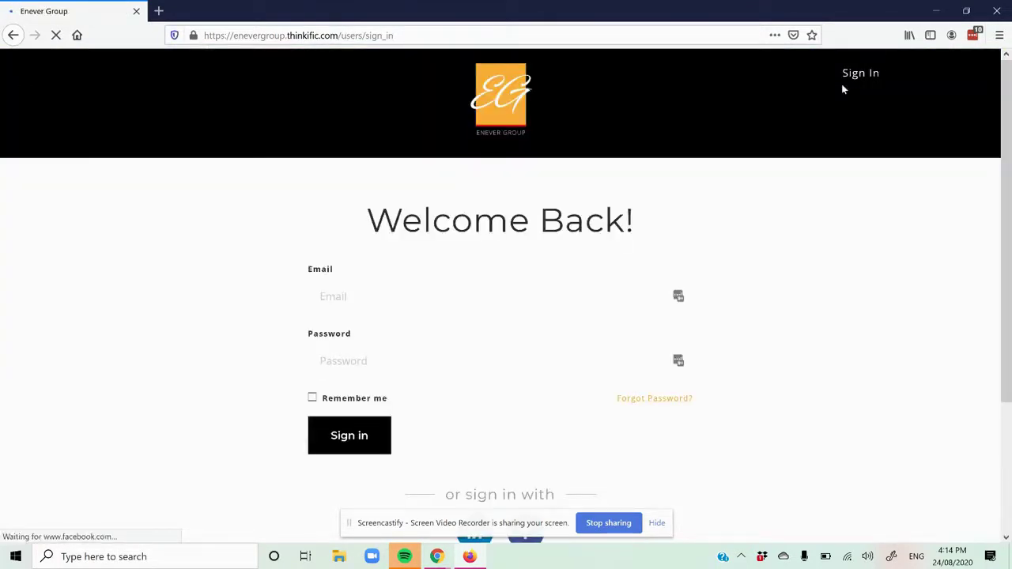
left_click(676, 305)
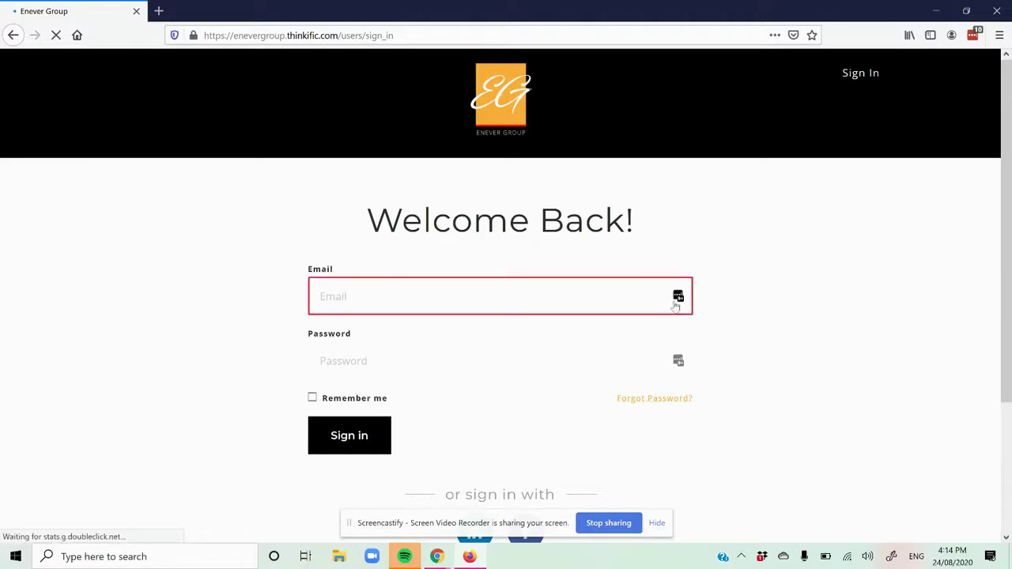
left_click(678, 304)
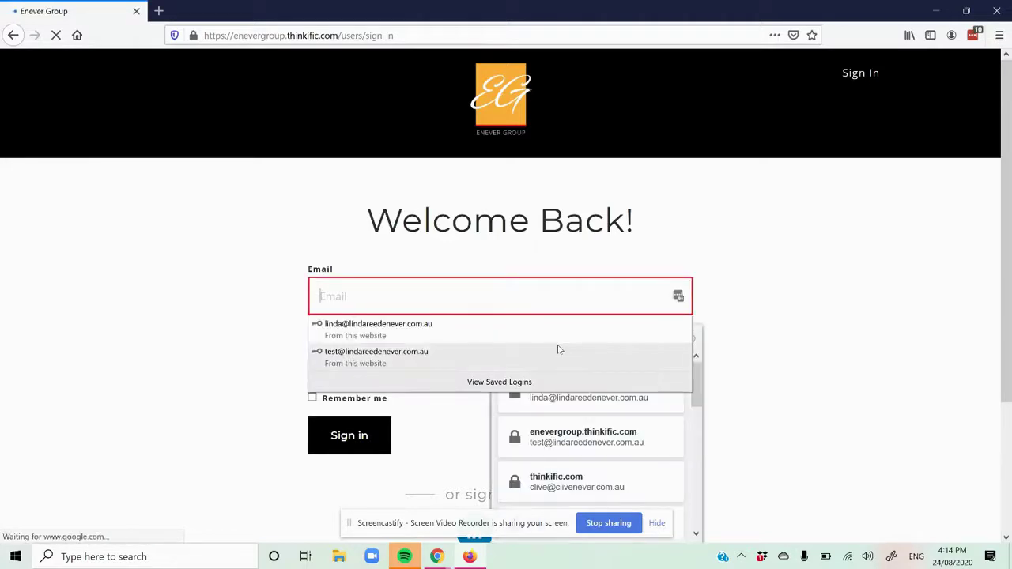
left_click(557, 345)
left_click(371, 442)
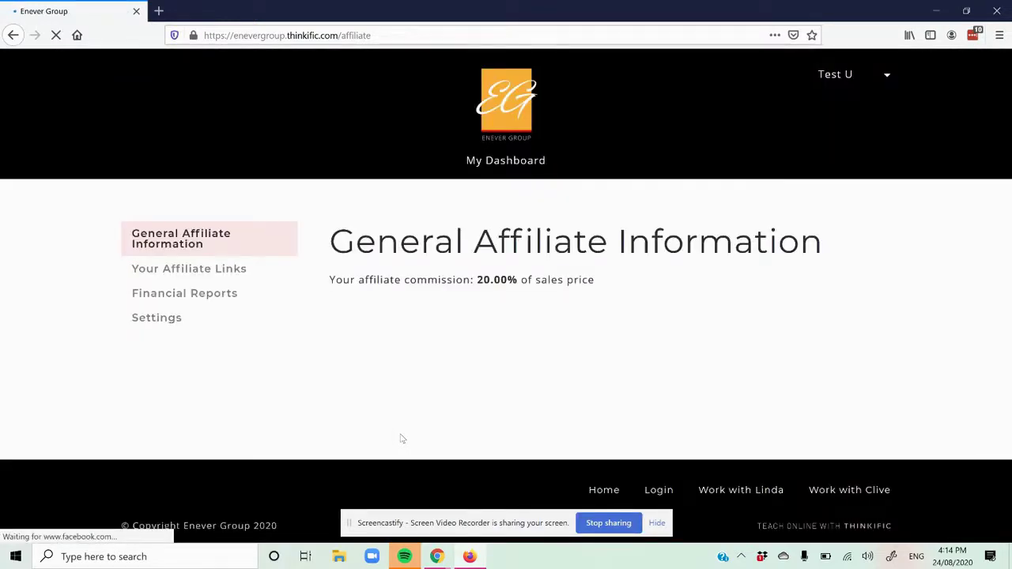
- Review the Financial Reports: $0.00 owed and paid, no payouts, three visitor dates
left_click(229, 275)
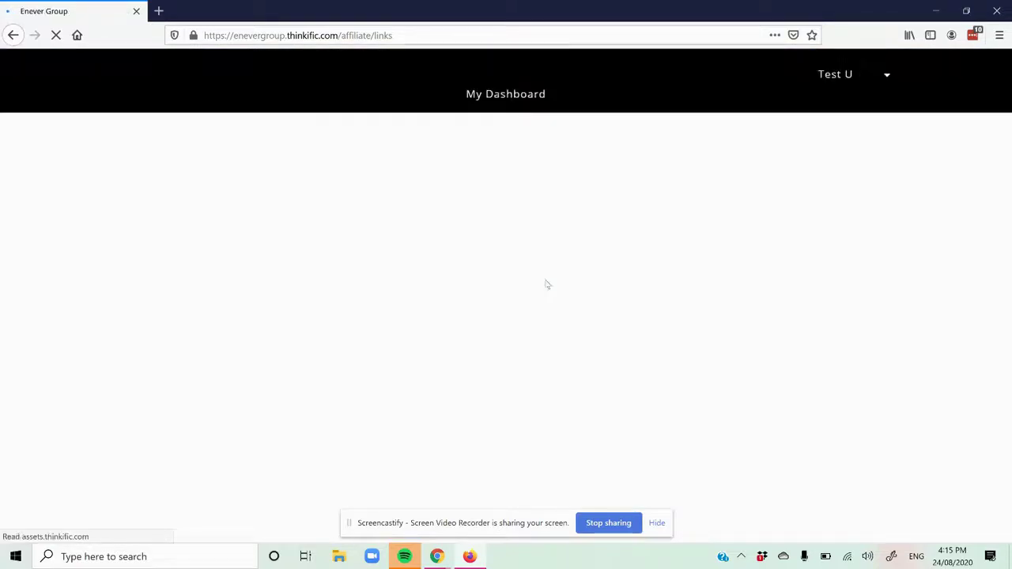
scroll(890, 355, "down", 2)
scroll(890, 355, "down", 3)
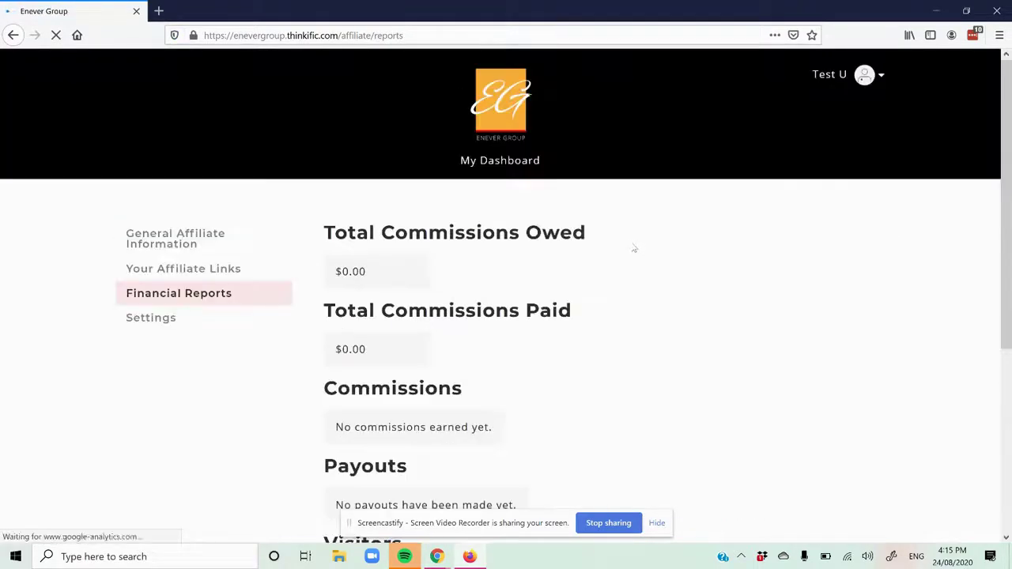
scroll(464, 269, "down", 2)
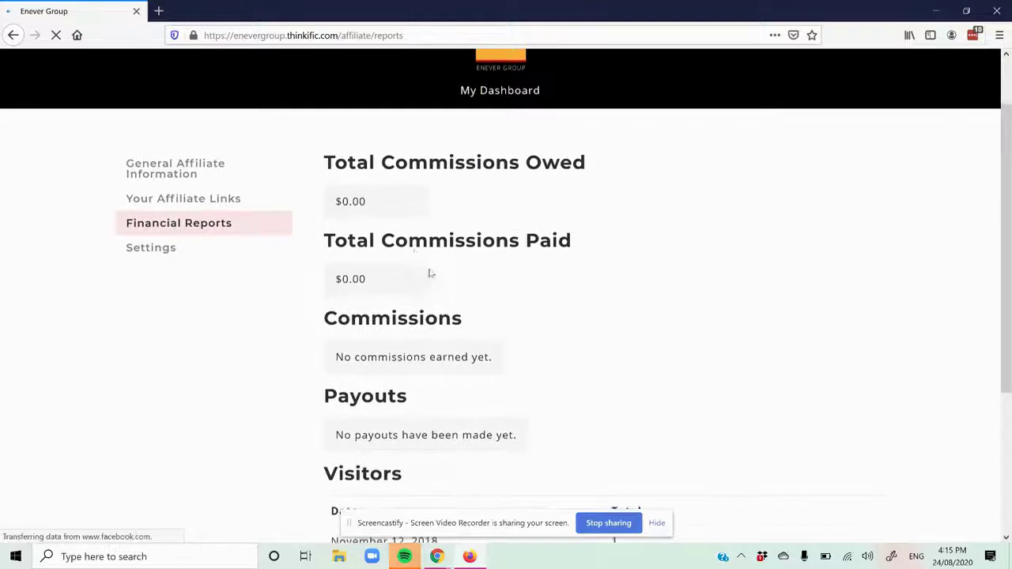
scroll(403, 270, "down", 4)
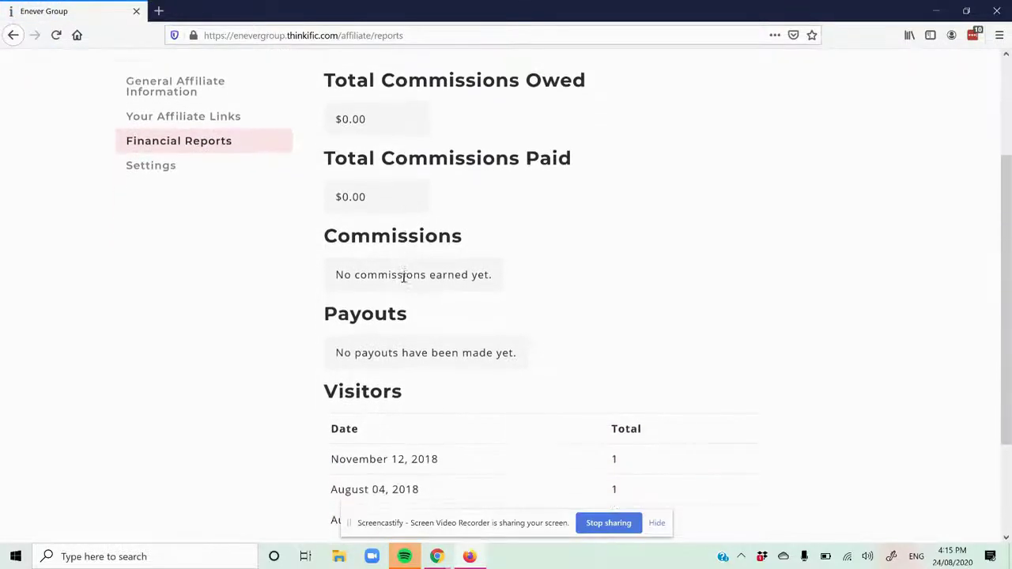
scroll(402, 278, "down", 1)
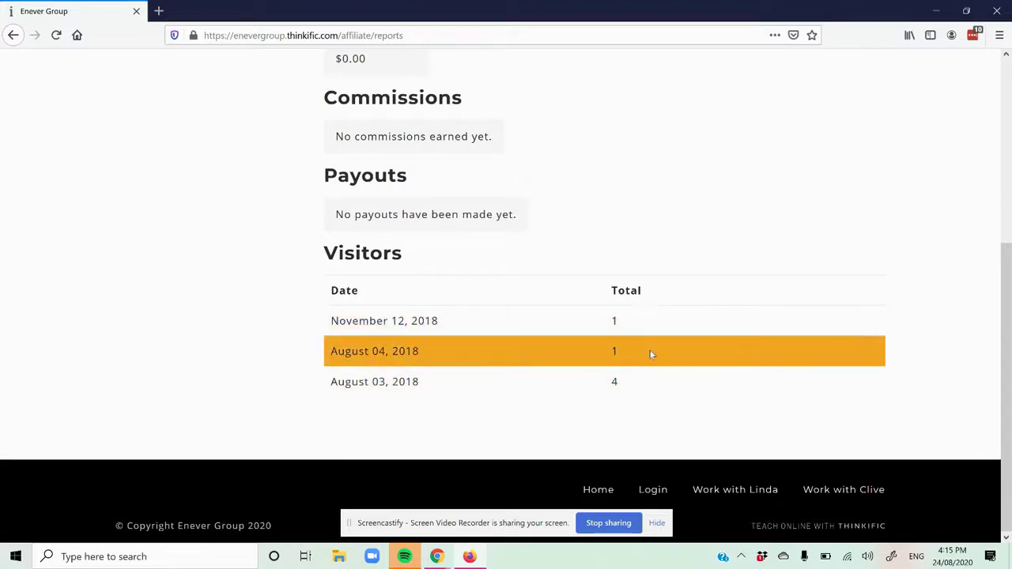
scroll(650, 352, "up", 5)
scroll(647, 356, "up", 3)
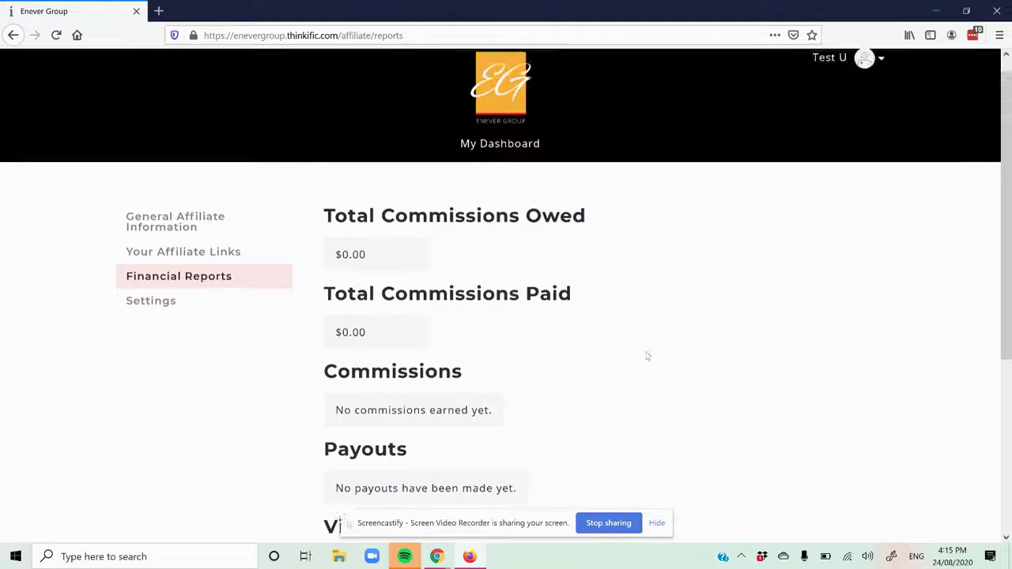
scroll(647, 356, "down", 5)
scroll(645, 357, "up", 1)
scroll(645, 356, "up", 3)
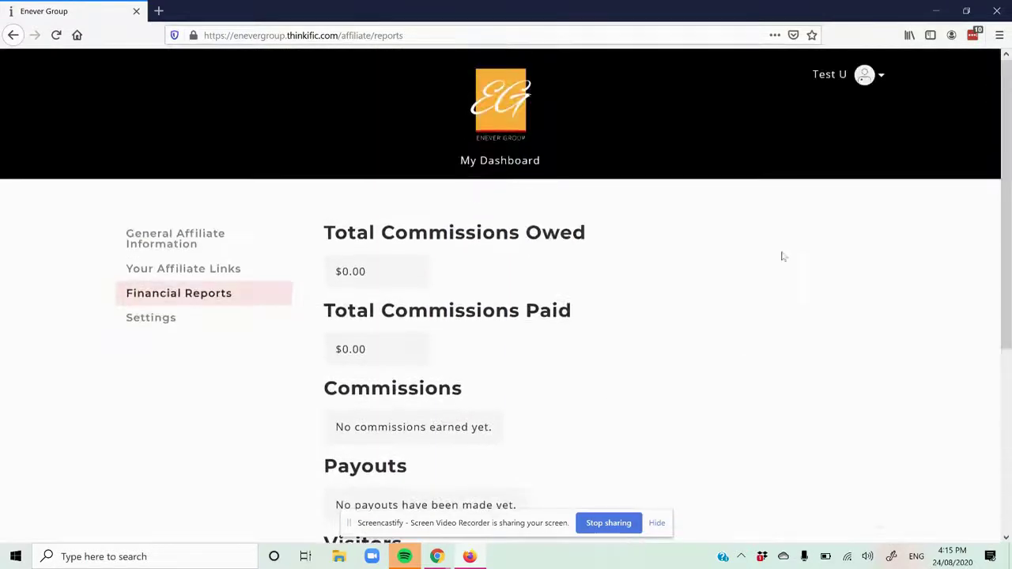
- Switch to the test user's My Dashboard and scroll through their enrolled courses, each at 0%
left_click(836, 75)
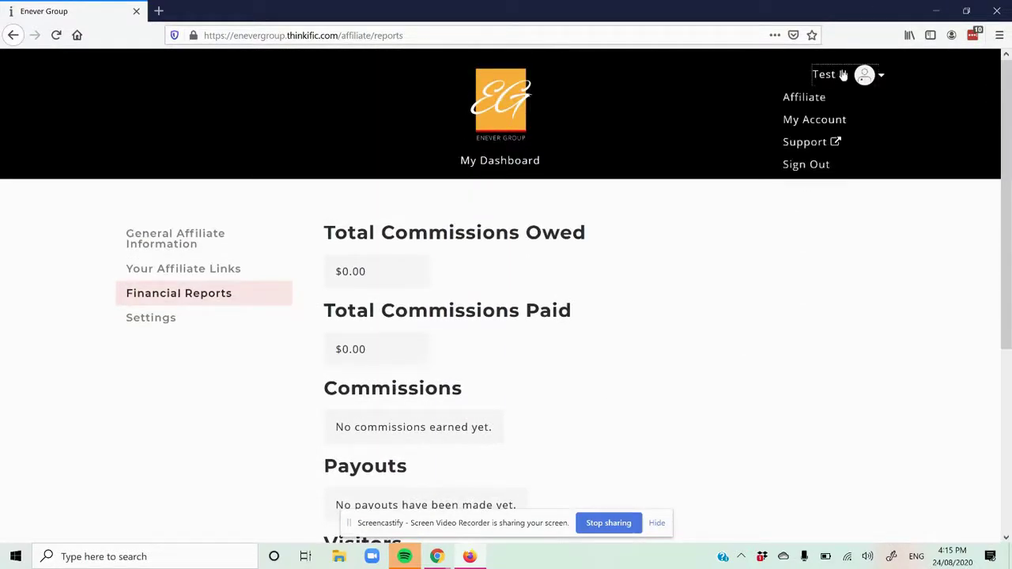
left_click(513, 162)
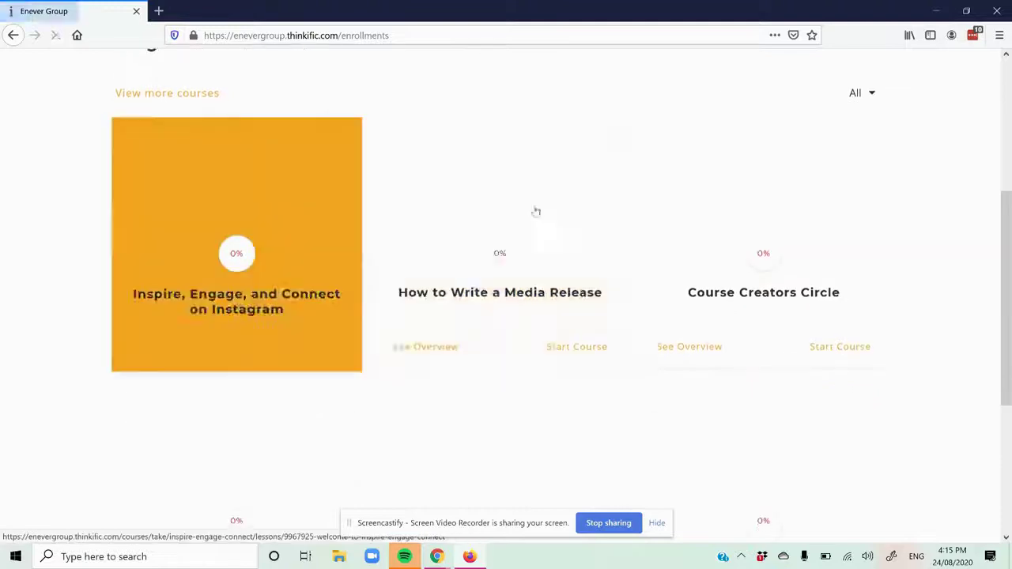
scroll(814, 316, "down", 4)
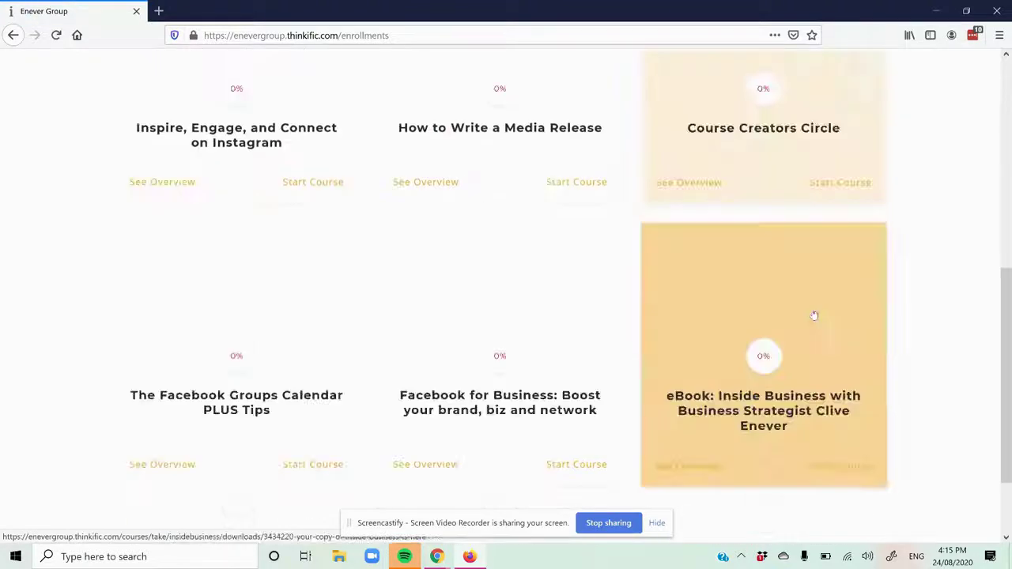
scroll(994, 229, "up", 6)
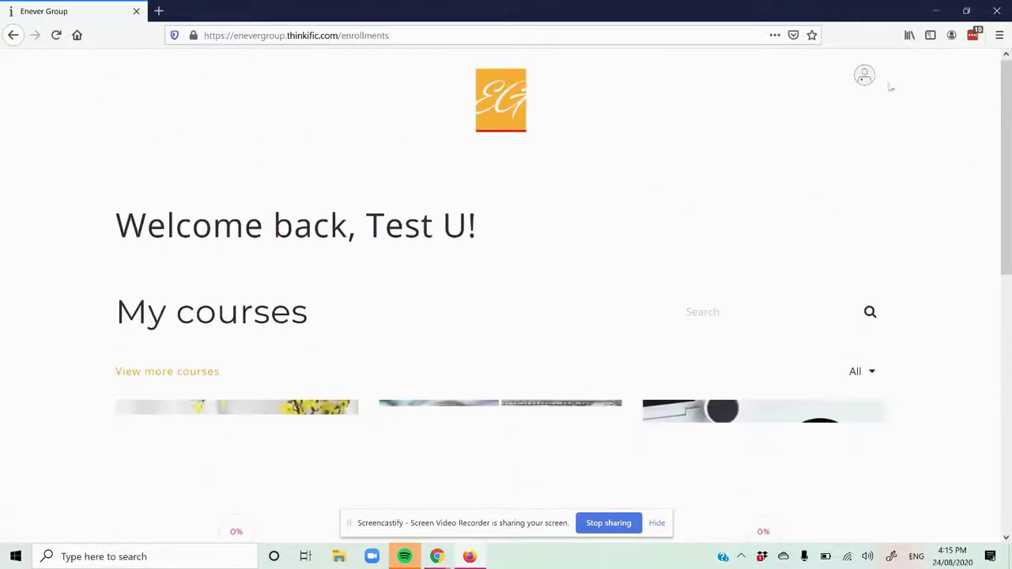